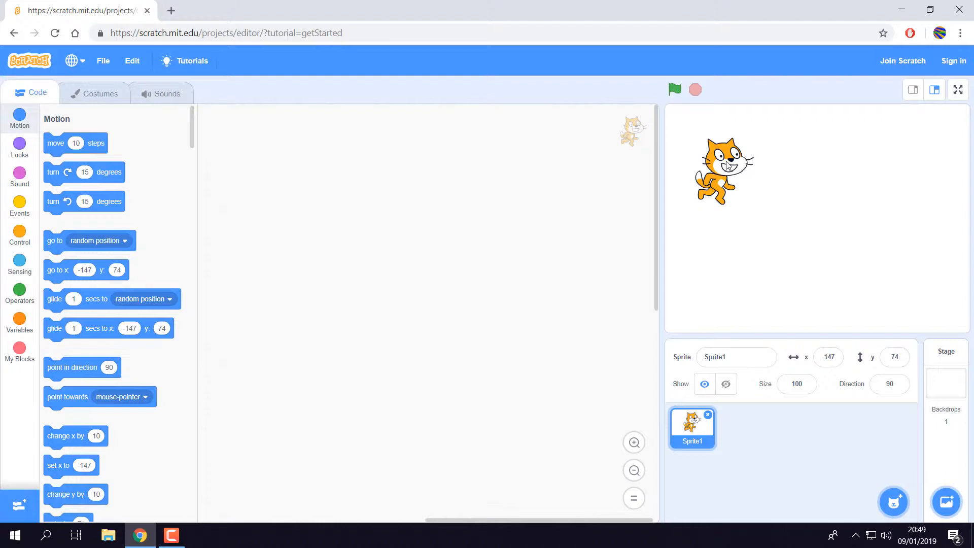
Move the cat to about x -62, y 29 on the stage and set its size to 150
{"action": "left_click_drag", "start_coordinate": [738, 170], "coordinate": [781, 193]}
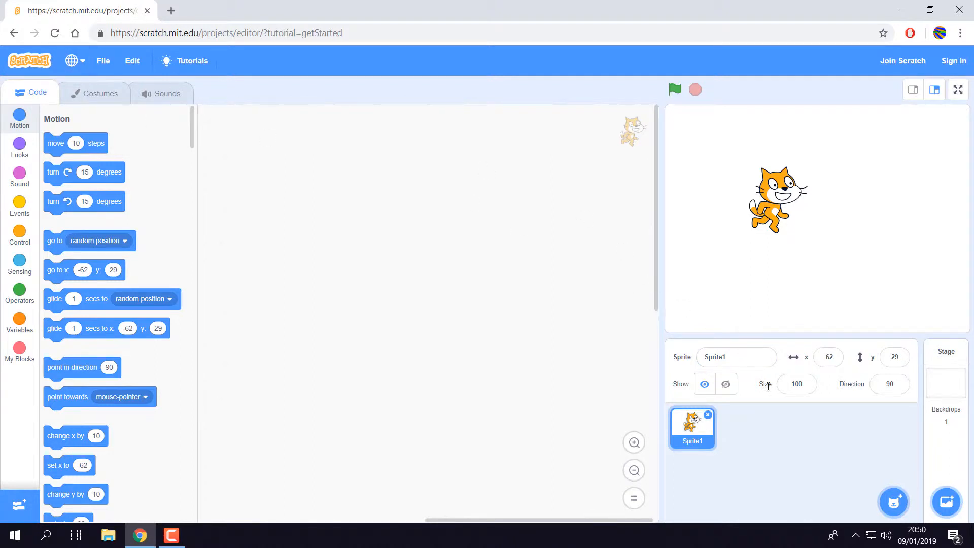
{"action": "left_click", "coordinate": [796, 383]}
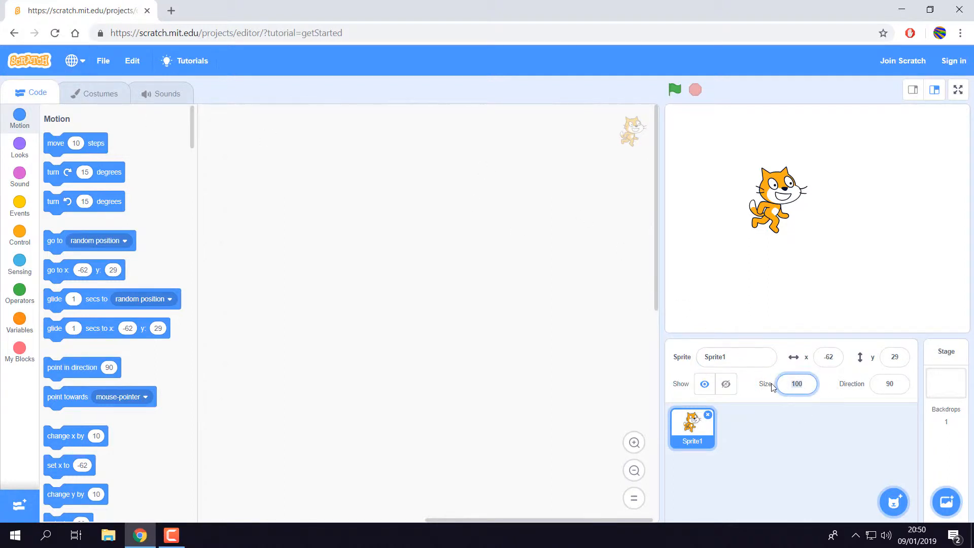
{"action": "type", "text": "150"}
{"action": "key", "text": "Return"}
Set the cat's direction to 86 with all-around rotation and move it to about x 132, y -27
{"action": "left_click", "coordinate": [893, 392]}
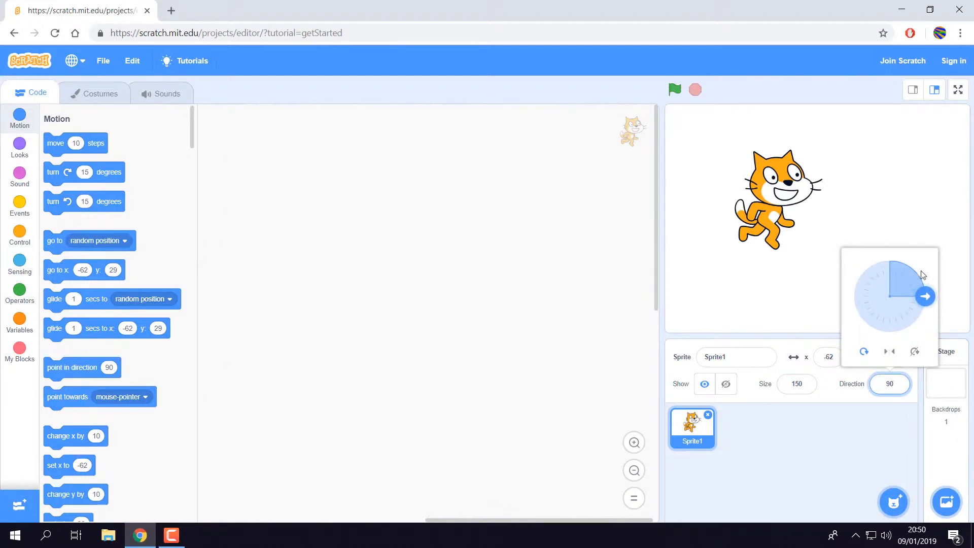
{"action": "mouse_move", "coordinate": [925, 297]}
{"action": "left_mouse_down"}
{"action": "mouse_move", "coordinate": [902, 333]}
{"action": "mouse_move", "coordinate": [865, 320]}
{"action": "mouse_move", "coordinate": [889, 260]}
{"action": "mouse_move", "coordinate": [881, 332]}
{"action": "mouse_move", "coordinate": [921, 293]}
{"action": "mouse_move", "coordinate": [893, 261]}
{"action": "mouse_move", "coordinate": [921, 303]}
{"action": "mouse_move", "coordinate": [924, 294]}
{"action": "left_mouse_up"}
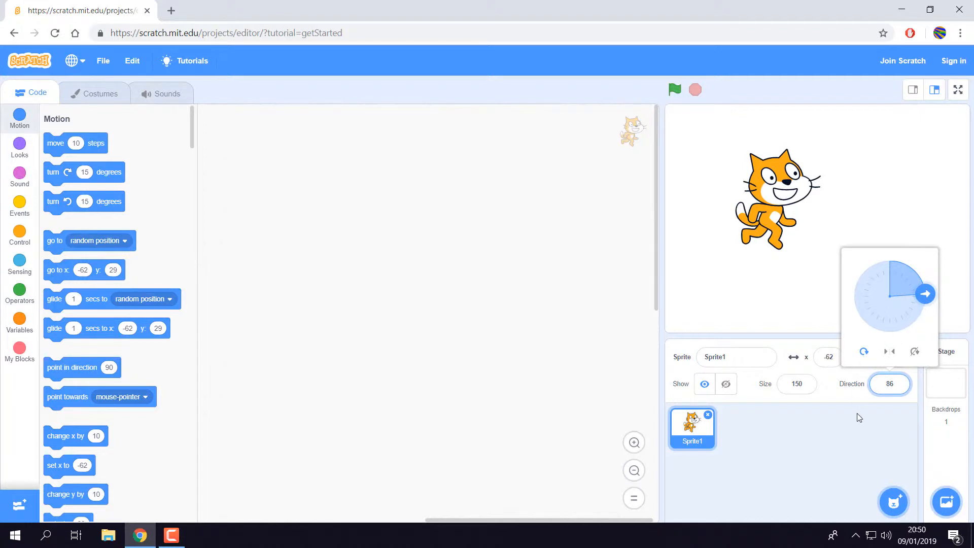
{"action": "left_click", "coordinate": [864, 351]}
{"action": "left_click", "coordinate": [862, 448]}
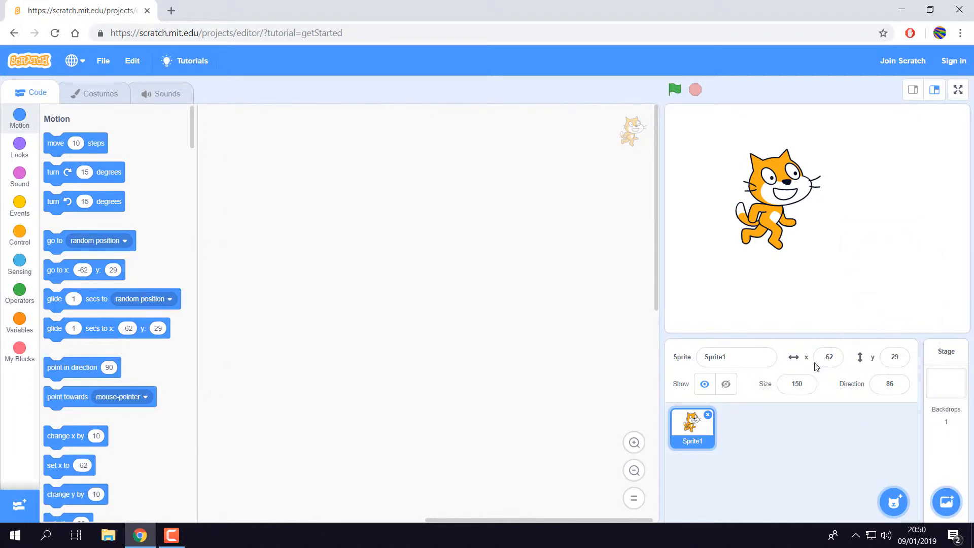
{"action": "left_click_drag", "start_coordinate": [756, 190], "coordinate": [689, 200]}
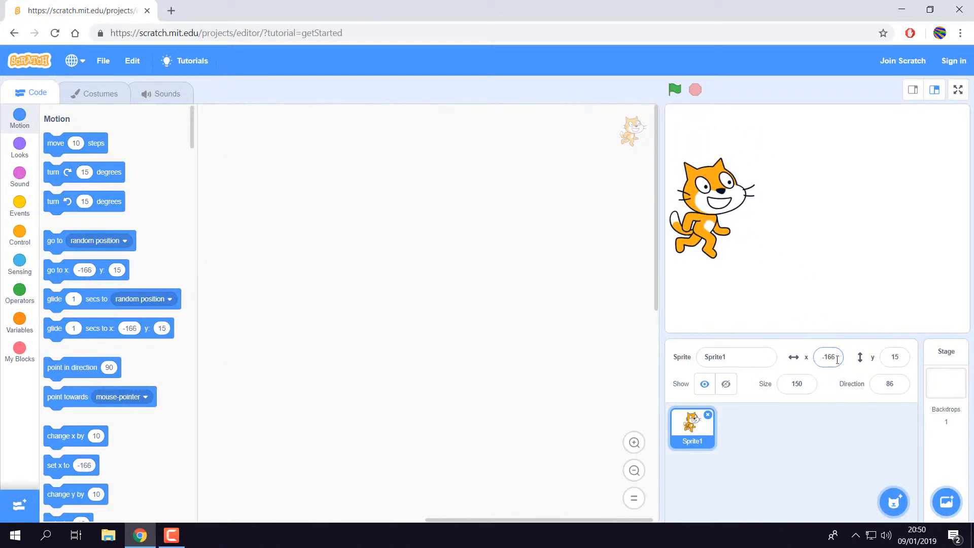
{"action": "left_click_drag", "start_coordinate": [728, 208], "coordinate": [915, 232]}
Rename the sprite Cat and move it on the stage to about x -136, y 77
{"action": "left_click", "coordinate": [754, 358]}
{"action": "double_click", "coordinate": [744, 352]}
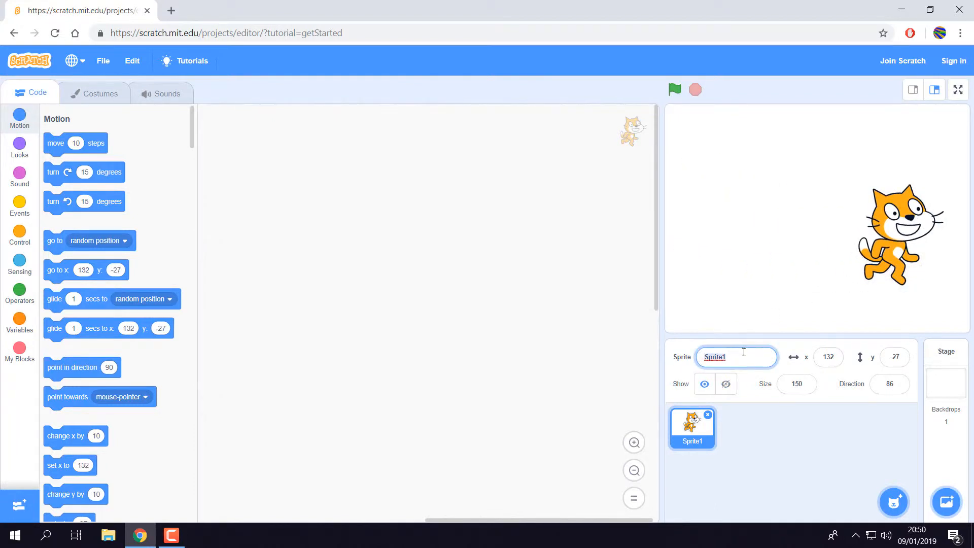
{"action": "type", "text": "Cat"}
{"action": "key", "text": "Return"}
{"action": "left_click_drag", "start_coordinate": [905, 213], "coordinate": [724, 159]}
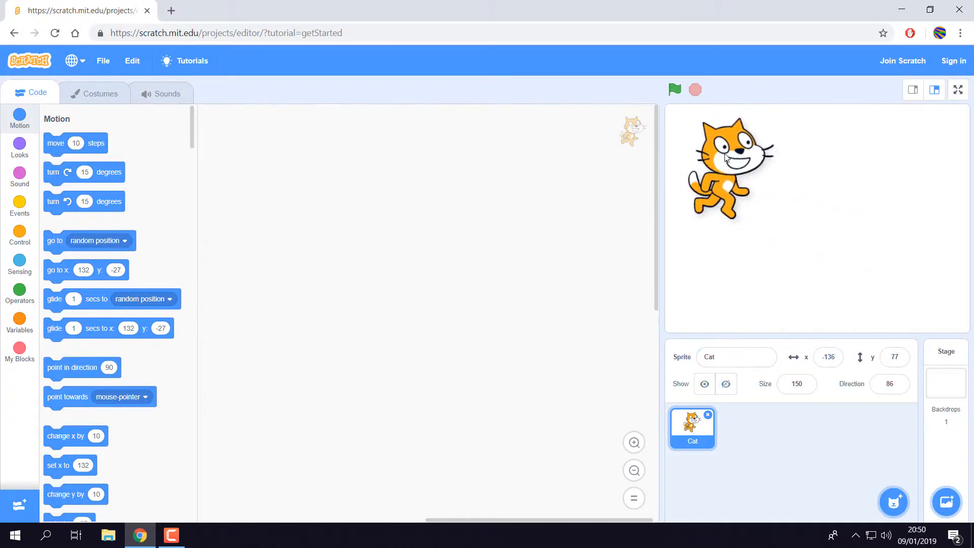
Alternate repeatedly between the Cat's costume1 and costume2 to imitate walking, finishing on costume1
{"action": "left_click", "coordinate": [101, 95]}
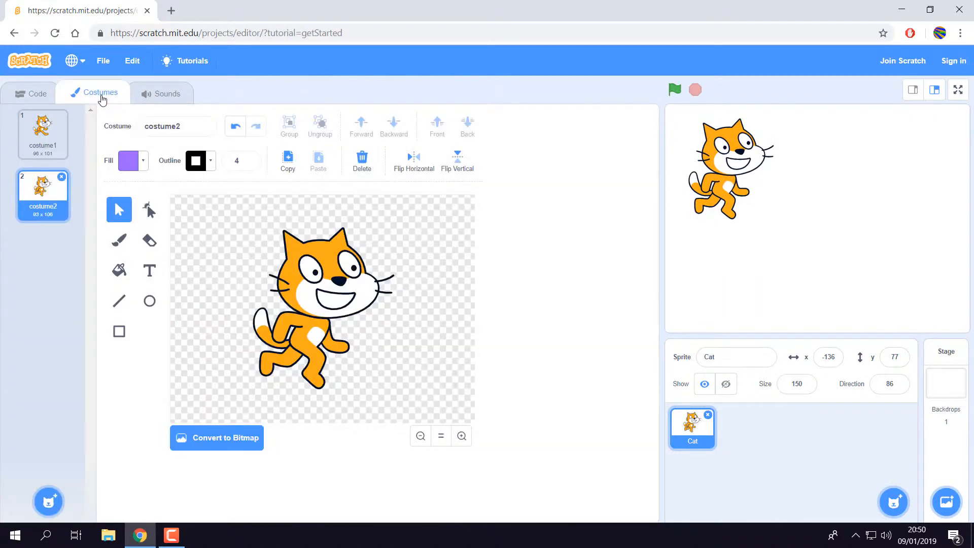
{"action": "left_click", "coordinate": [44, 137]}
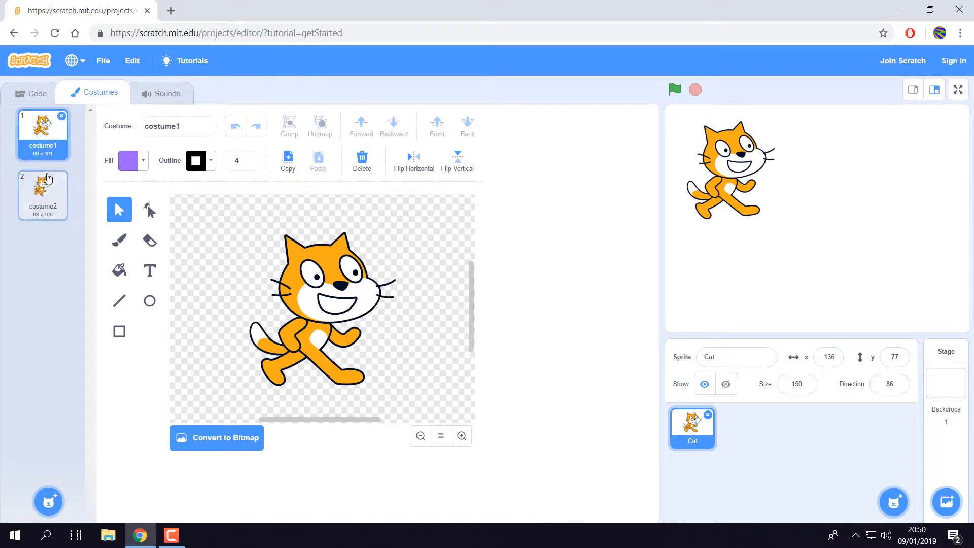
{"action": "left_click", "coordinate": [45, 173]}
{"action": "left_click", "coordinate": [46, 155]}
{"action": "left_click", "coordinate": [46, 174]}
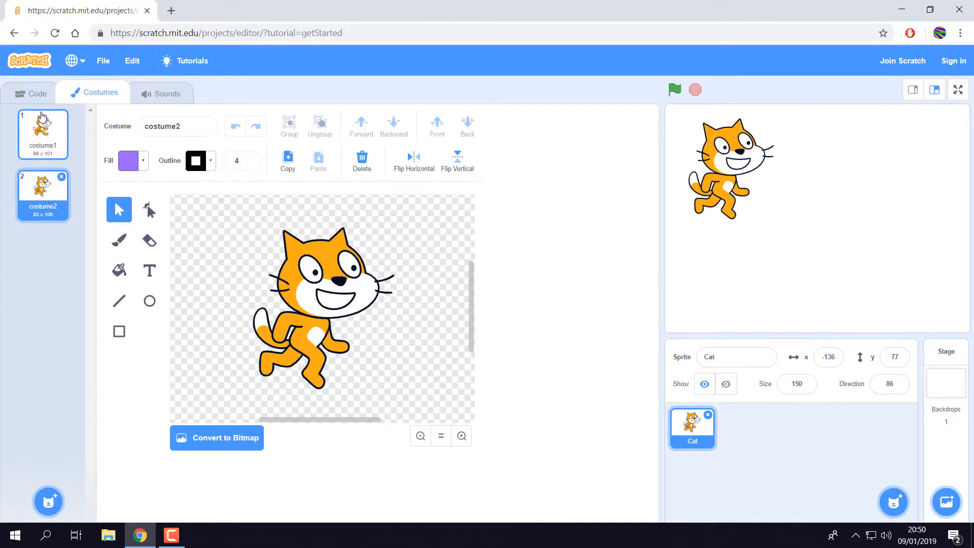
{"action": "left_click", "coordinate": [49, 156]}
{"action": "left_click", "coordinate": [51, 185]}
{"action": "left_click", "coordinate": [43, 138]}
{"action": "left_click", "coordinate": [52, 184]}
{"action": "left_click", "coordinate": [43, 136]}
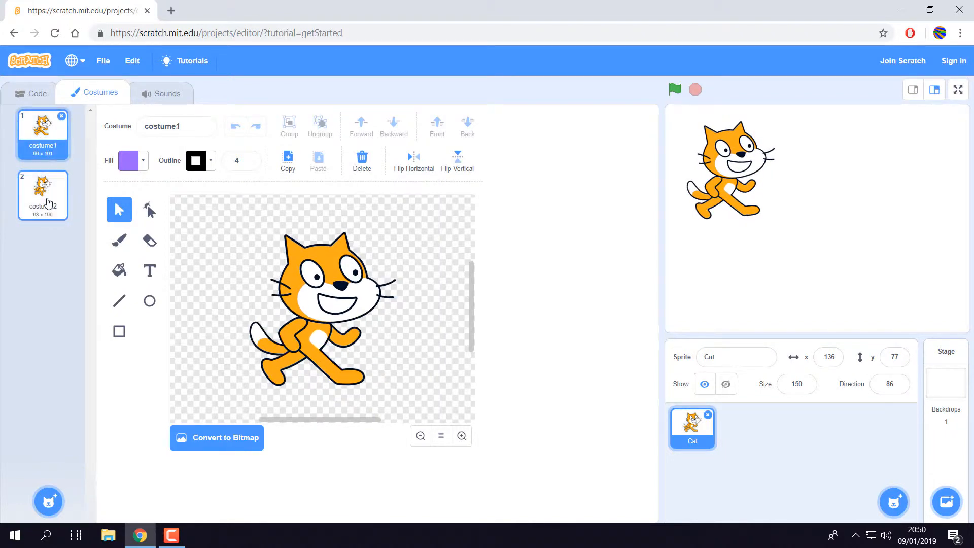
{"action": "left_click", "coordinate": [47, 189]}
{"action": "left_click", "coordinate": [41, 133]}
{"action": "left_click", "coordinate": [46, 185]}
{"action": "left_click", "coordinate": [43, 136]}
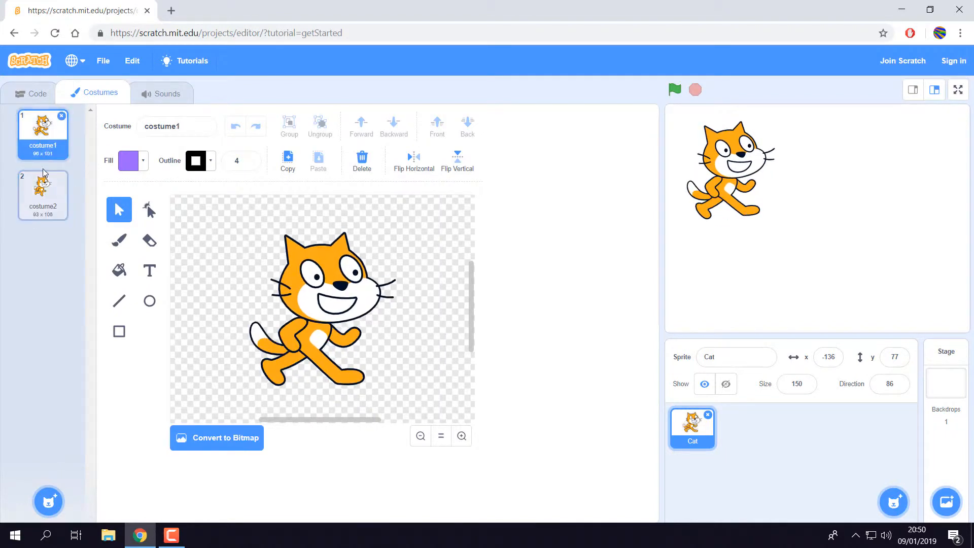
{"action": "left_click", "coordinate": [46, 185]}
{"action": "left_click", "coordinate": [40, 155]}
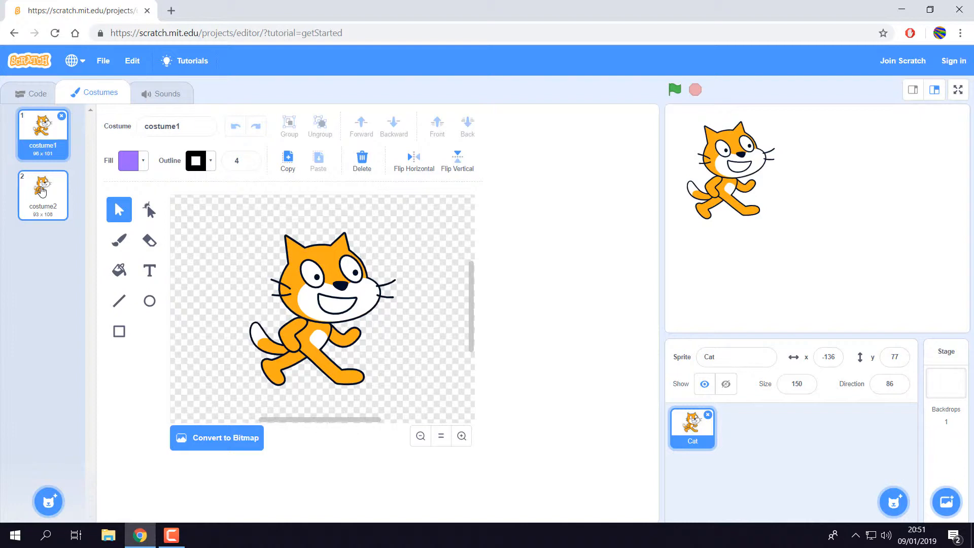
Move the Cat to about x -24, y 91 on the stage and return to its code area
{"action": "left_click_drag", "start_coordinate": [753, 164], "coordinate": [824, 154]}
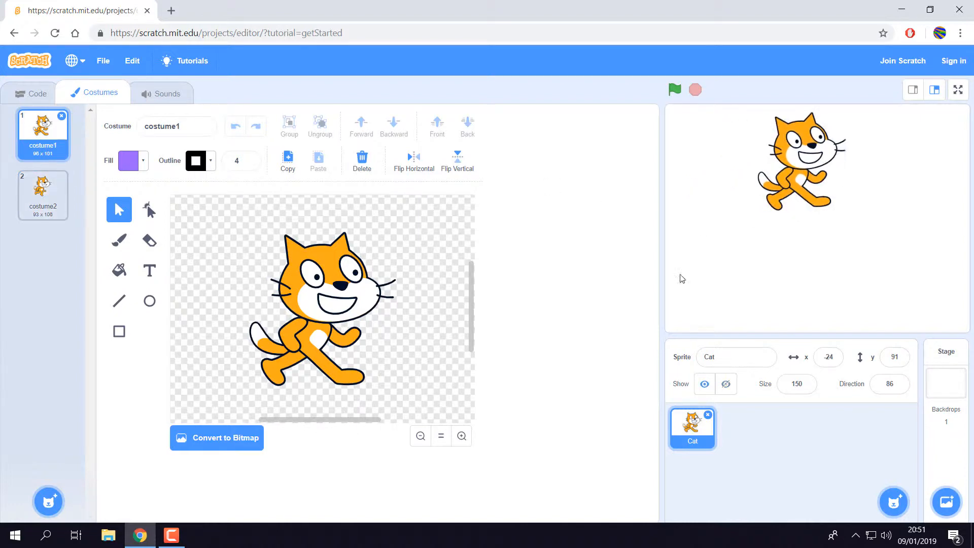
{"action": "right_click", "coordinate": [96, 88]}
{"action": "left_click", "coordinate": [89, 91]}
{"action": "left_click", "coordinate": [37, 91]}
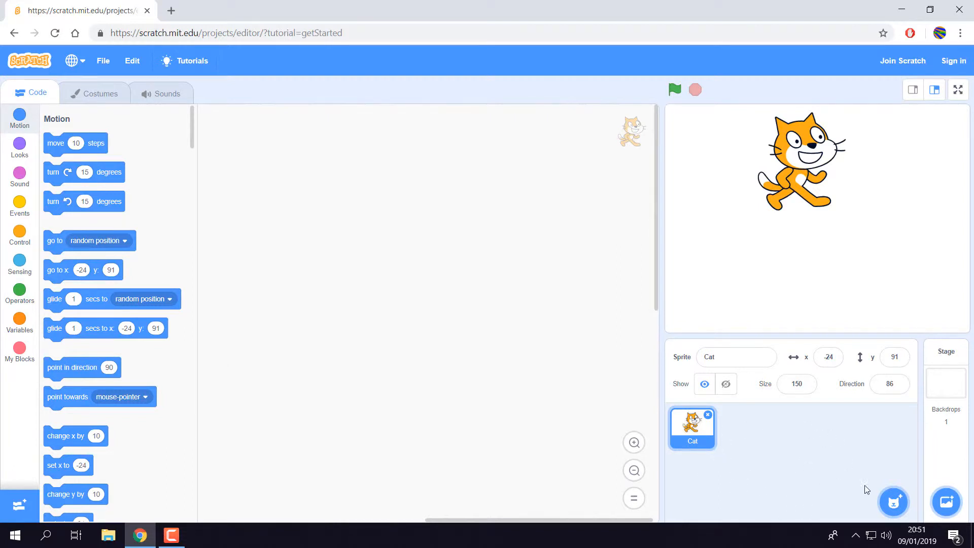
Add the Apple sprite from the sprite library
{"action": "mouse_move", "coordinate": [892, 500]}
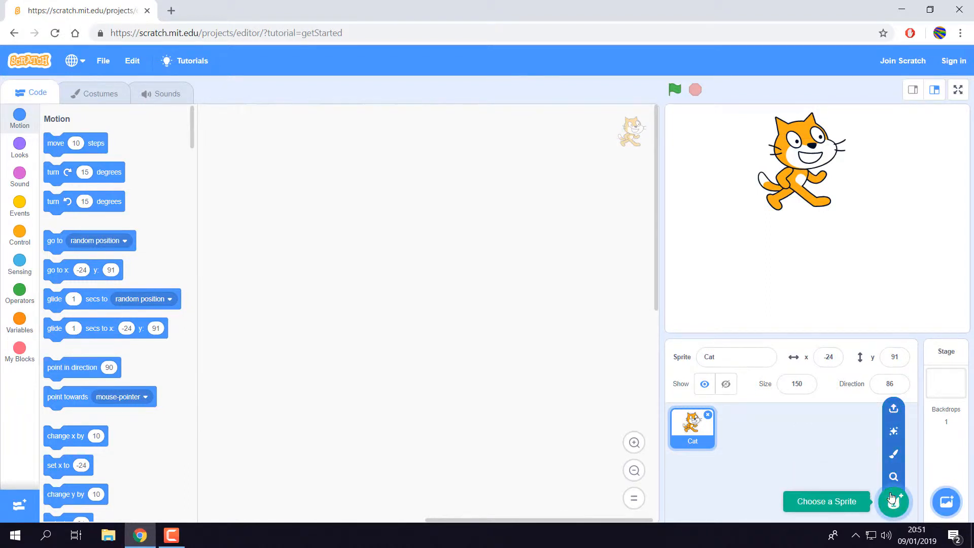
{"action": "left_click", "coordinate": [892, 501]}
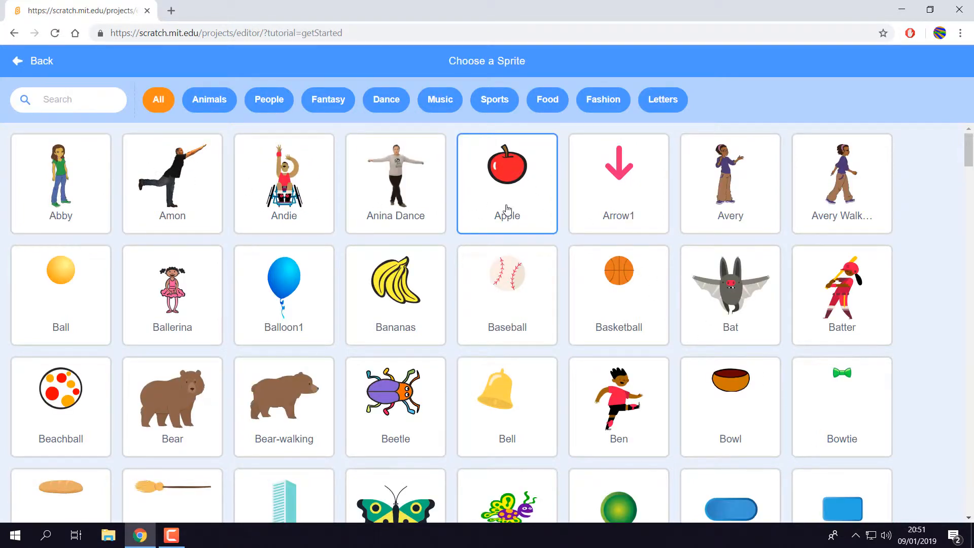
{"action": "left_click", "coordinate": [502, 188]}
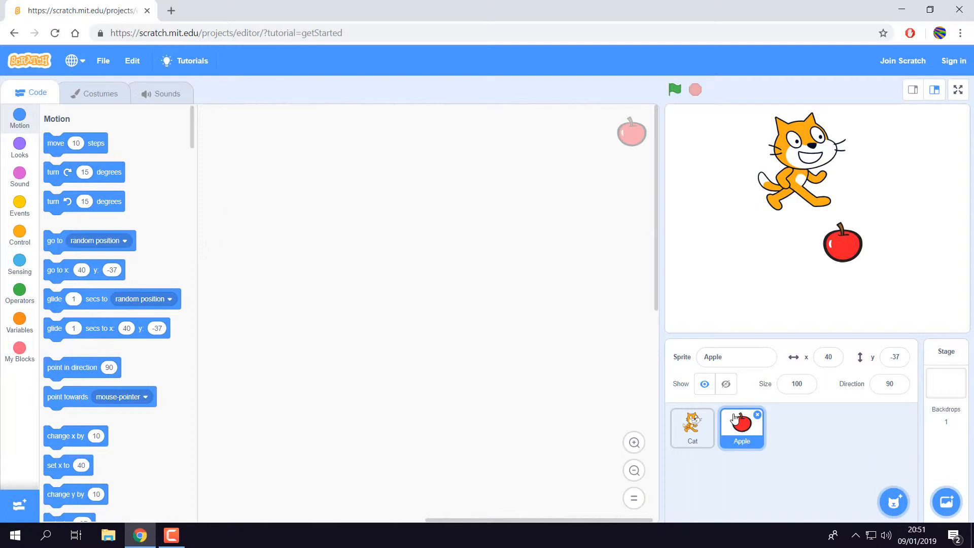
Duplicate the Apple sprite and spread the sprites out, placing the Cat at about x 85, y 122 and the copied apple at about x -134, y -86
{"action": "left_click", "coordinate": [738, 432]}
{"action": "right_click", "coordinate": [743, 431]}
{"action": "left_click", "coordinate": [754, 443]}
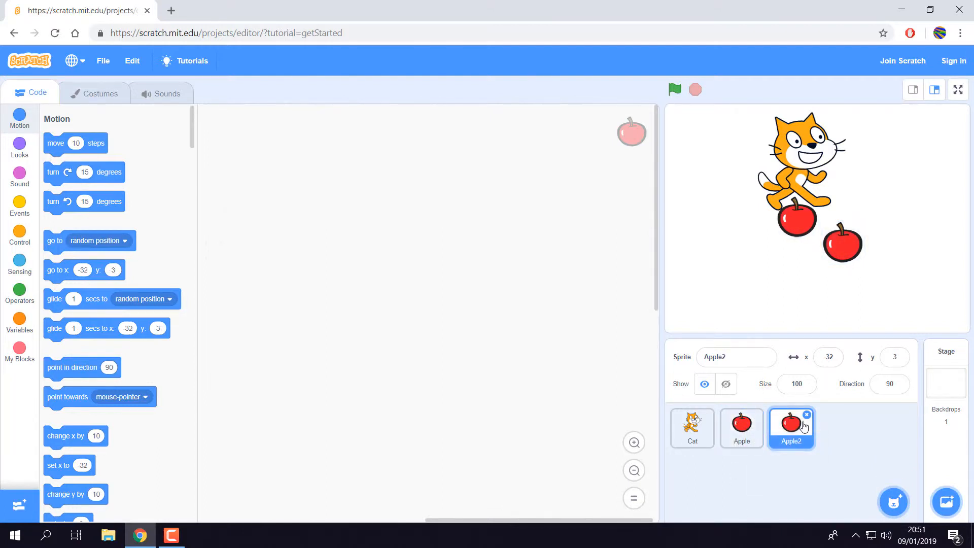
{"action": "left_click_drag", "start_coordinate": [777, 181], "coordinate": [861, 156]}
{"action": "left_click_drag", "start_coordinate": [797, 218], "coordinate": [734, 278]}
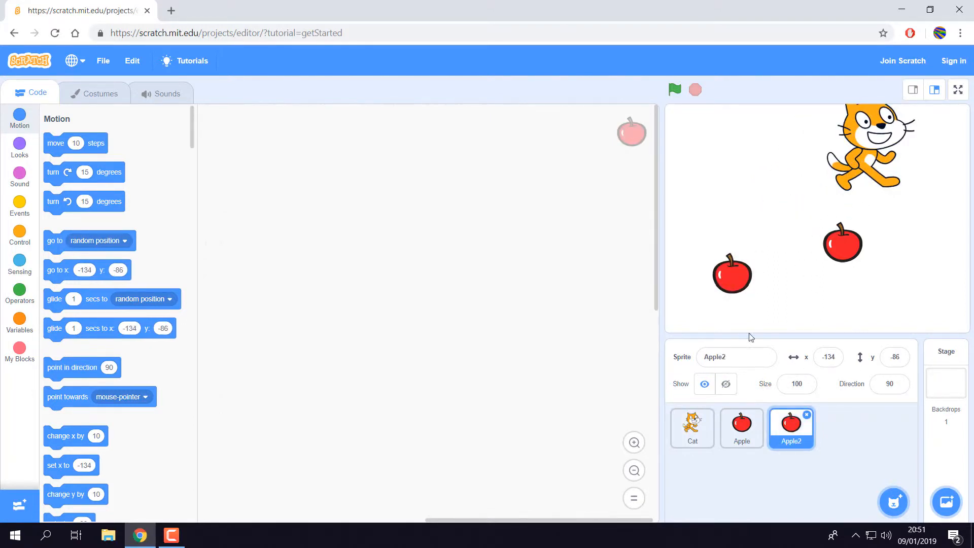
Set the Cat sprite's size to 100
{"action": "left_click", "coordinate": [709, 423]}
{"action": "left_click", "coordinate": [809, 384]}
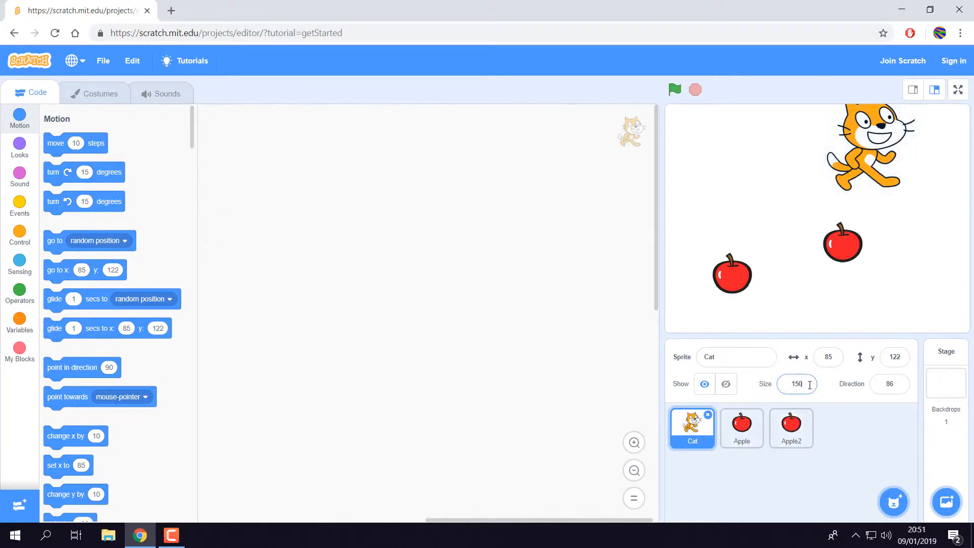
{"action": "key", "text": "BackSpace"}
{"action": "key", "text": "BackSpace"}
{"action": "key", "text": "BackSpace"}
{"action": "type", "text": "100"}
{"action": "key", "text": "Return"}
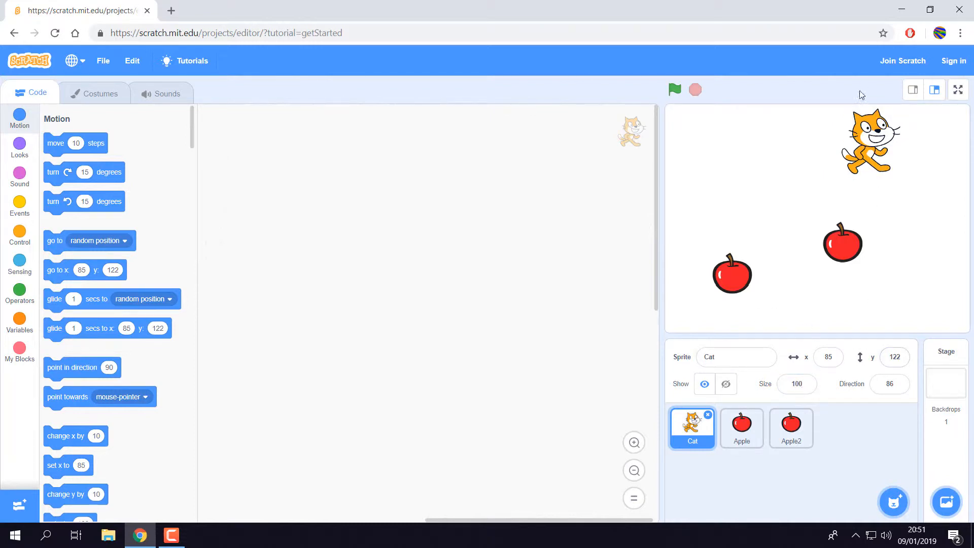
Browse the sprite library and add the Amon sprite
{"action": "left_click", "coordinate": [893, 502]}
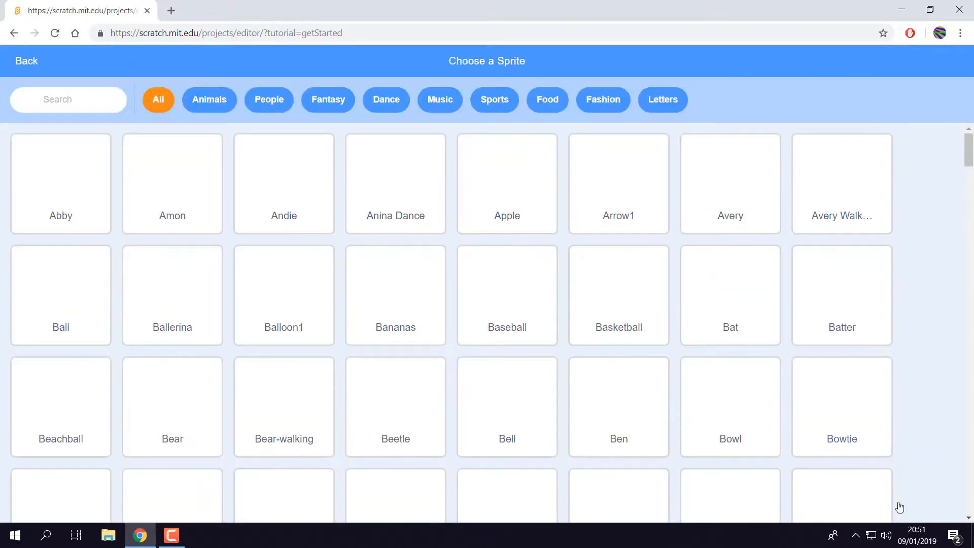
{"action": "scroll", "coordinate": [178, 185], "scroll_direction": "down", "scroll_amount": 3}
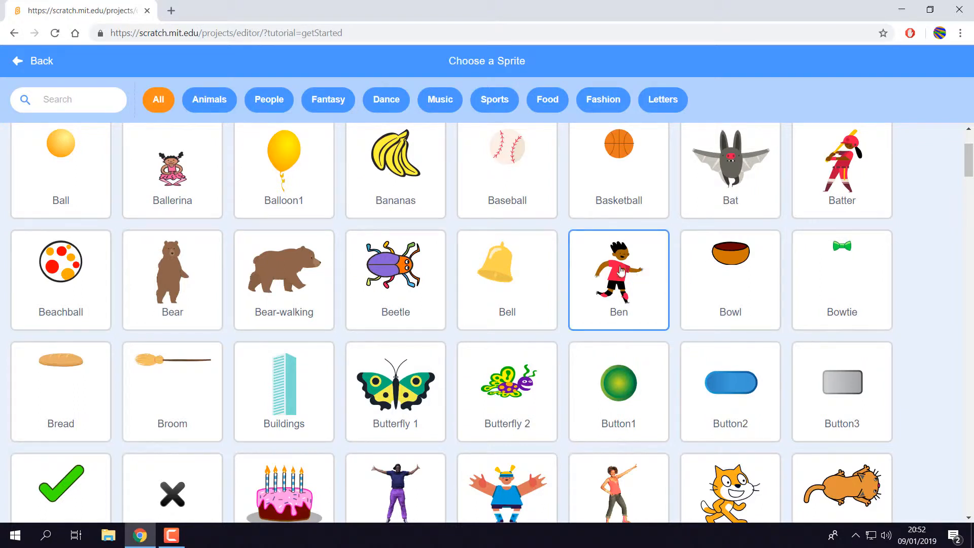
{"action": "scroll", "coordinate": [361, 293], "scroll_direction": "up", "scroll_amount": 2}
{"action": "scroll", "coordinate": [361, 293], "scroll_direction": "up", "scroll_amount": 1}
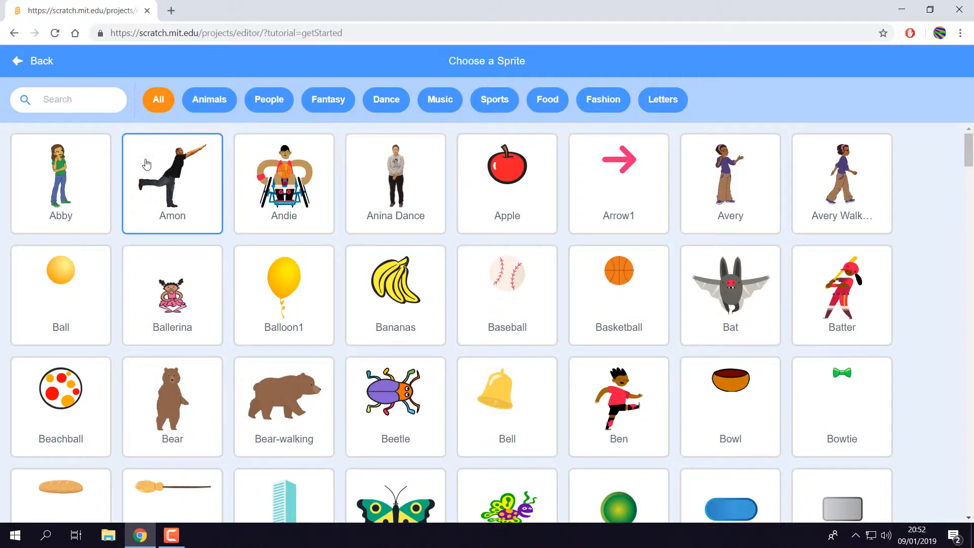
{"action": "left_click", "coordinate": [172, 181]}
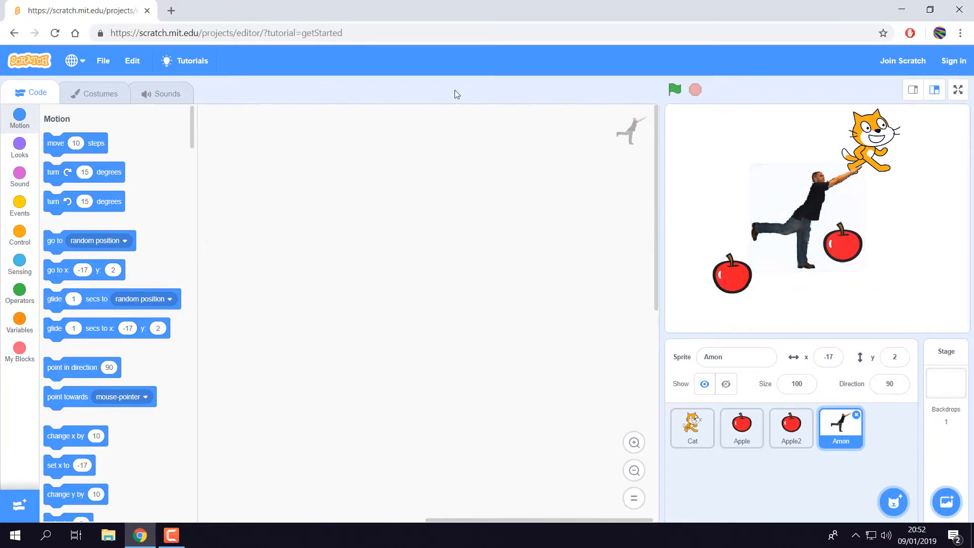
Check which costumes the Amon sprite has, returning to its code area
{"action": "left_click", "coordinate": [97, 95]}
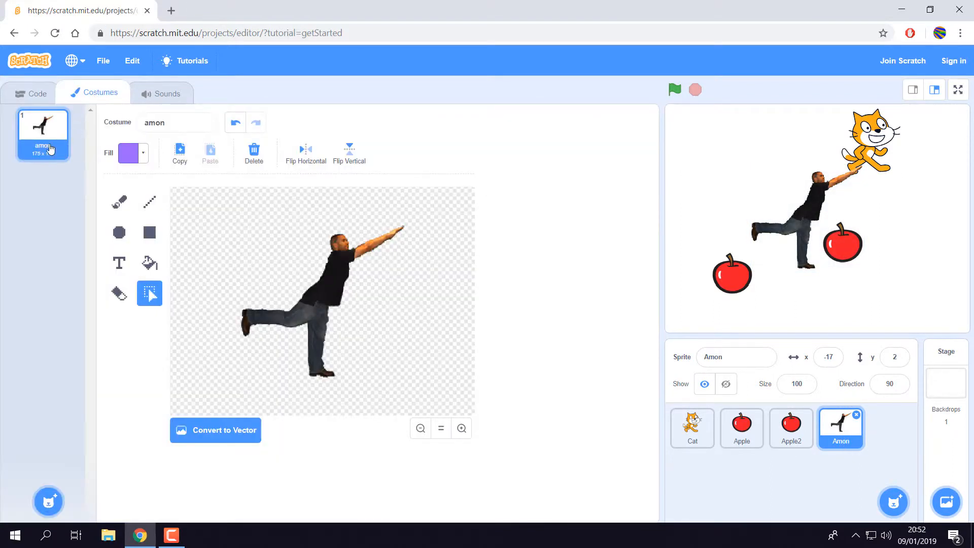
{"action": "left_click", "coordinate": [32, 93]}
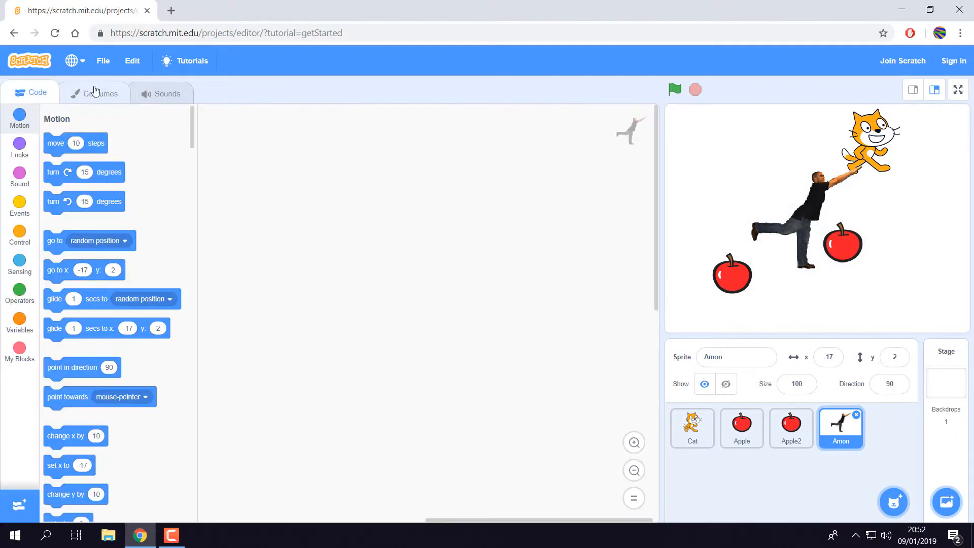
{"action": "left_click", "coordinate": [94, 97]}
{"action": "left_click", "coordinate": [35, 94]}
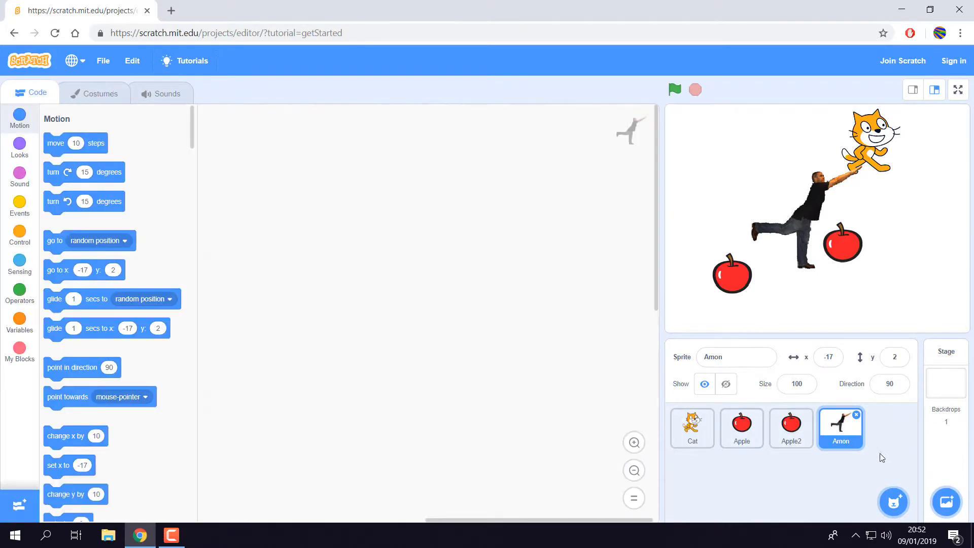
Add the Anina Dance sprite from the library and browse its costumes, switching it to anina pop stand
{"action": "left_click", "coordinate": [894, 502]}
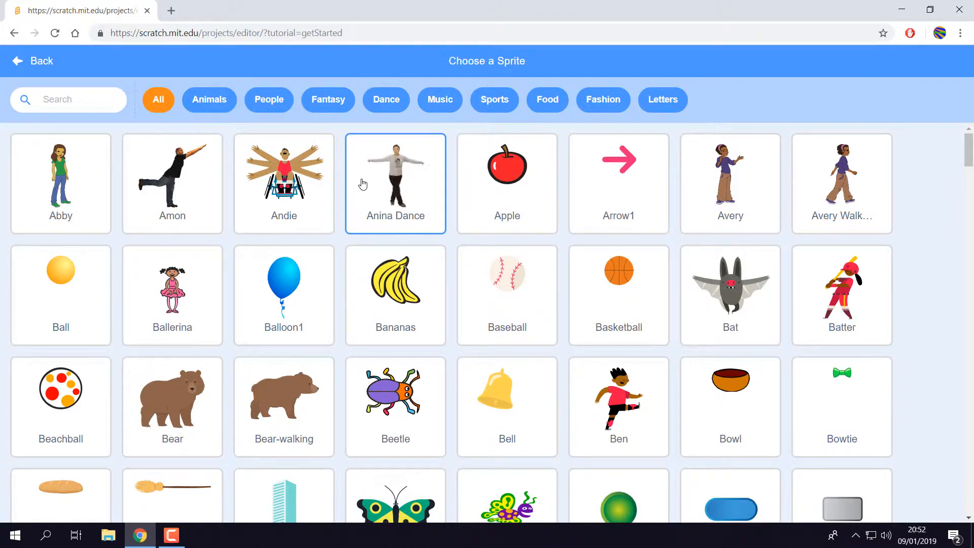
{"action": "left_click", "coordinate": [395, 181]}
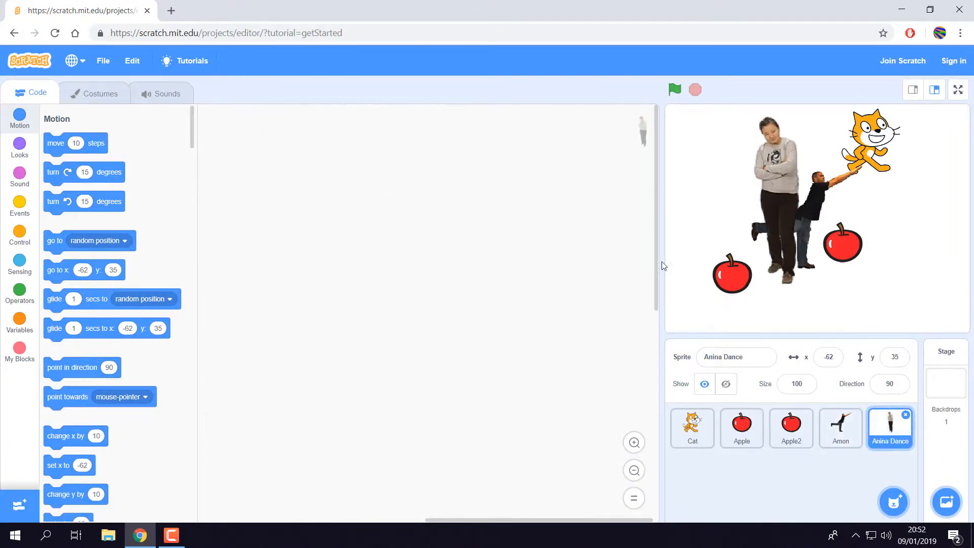
{"action": "left_click", "coordinate": [83, 102]}
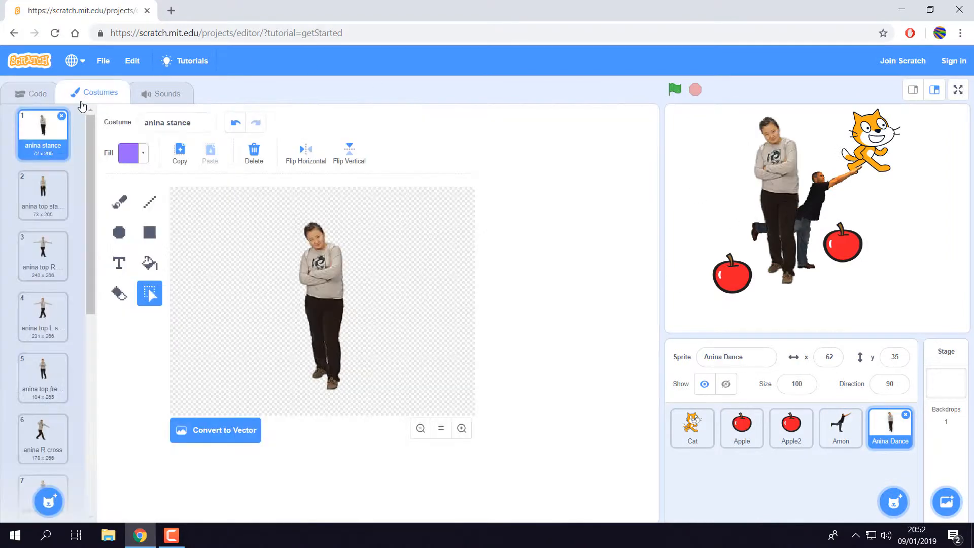
{"action": "scroll", "coordinate": [51, 264], "scroll_direction": "down", "scroll_amount": 3}
{"action": "scroll", "coordinate": [51, 274], "scroll_direction": "down", "scroll_amount": 4}
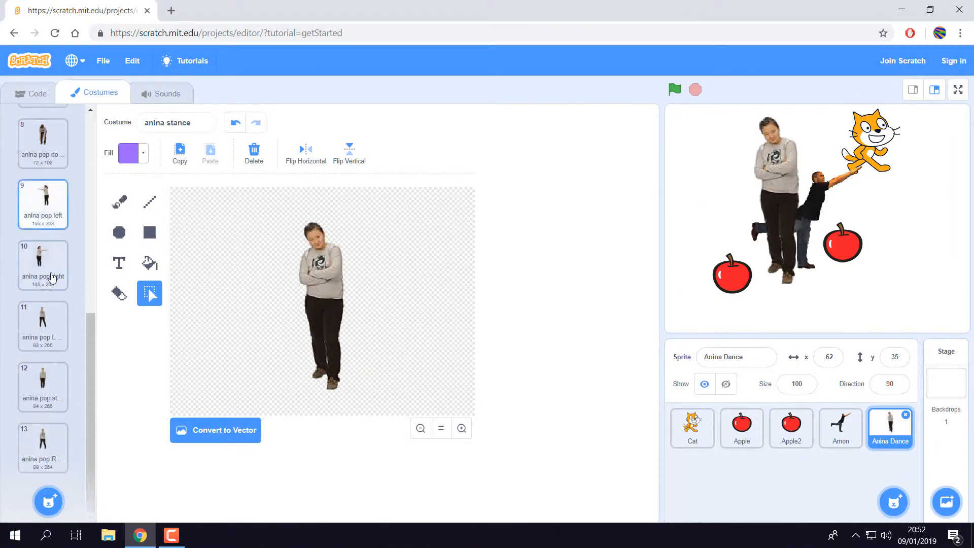
{"action": "left_click", "coordinate": [43, 439]}
{"action": "left_click", "coordinate": [43, 390]}
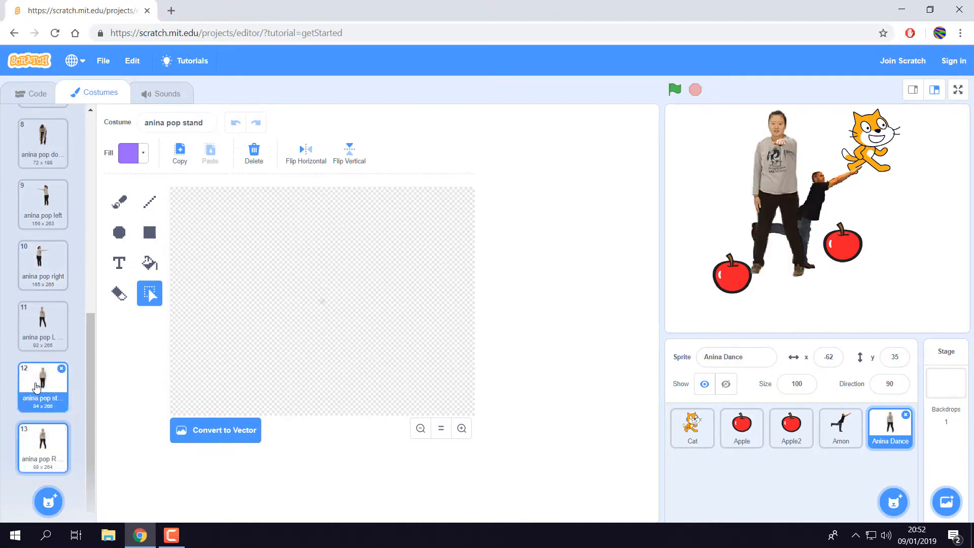
Browse the Anina Dance sprite's other costumes and switch it to anina R cross
{"action": "left_click", "coordinate": [43, 327]}
{"action": "left_click", "coordinate": [44, 266]}
{"action": "left_click", "coordinate": [52, 225]}
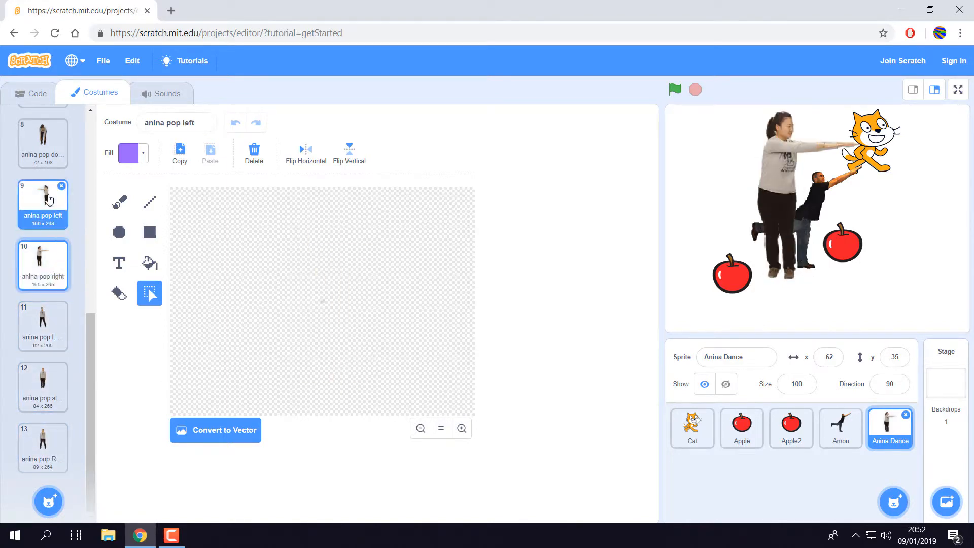
{"action": "left_click", "coordinate": [41, 137]}
{"action": "scroll", "coordinate": [40, 194], "scroll_direction": "up", "scroll_amount": 1}
{"action": "scroll", "coordinate": [41, 194], "scroll_direction": "up", "scroll_amount": 1}
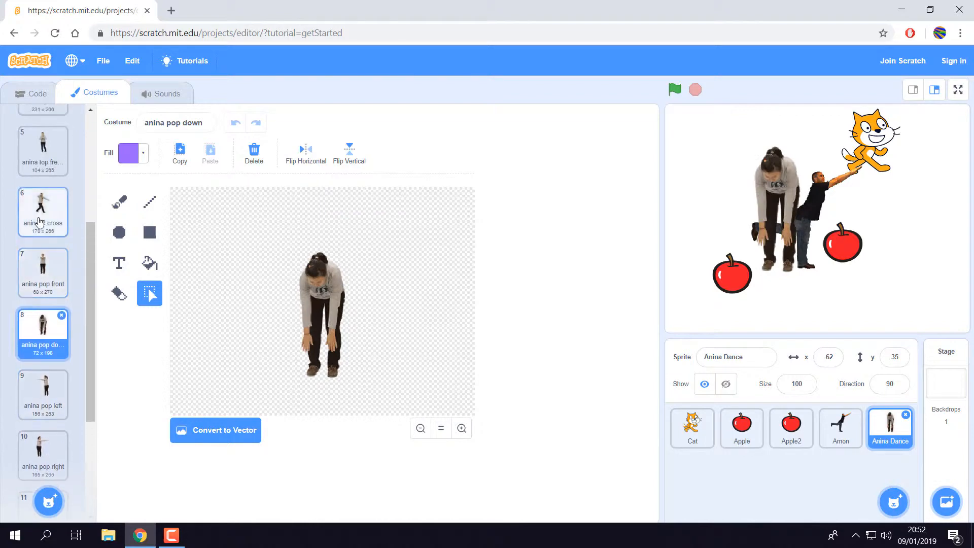
{"action": "left_click", "coordinate": [46, 213]}
{"action": "scroll", "coordinate": [58, 208], "scroll_direction": "up", "scroll_amount": 1}
{"action": "left_click", "coordinate": [56, 207]}
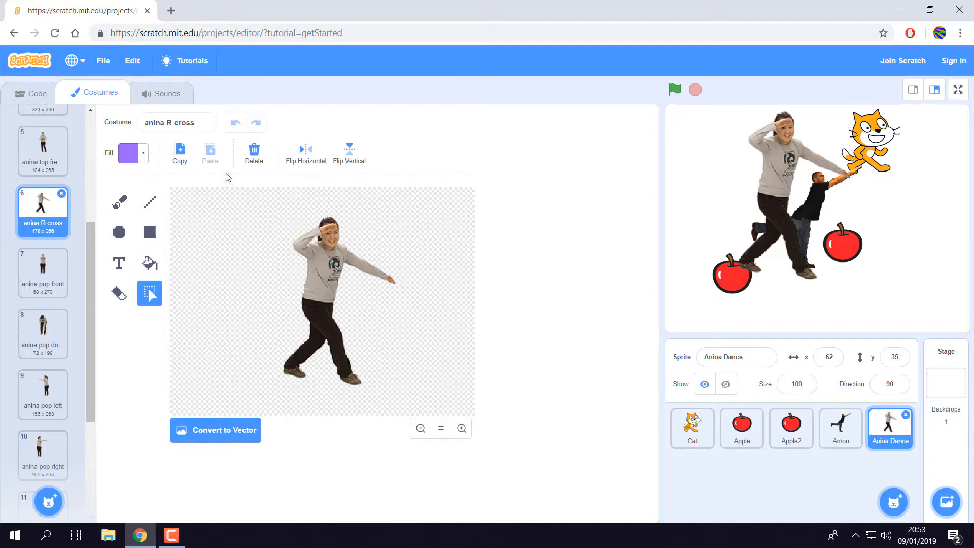
Move the Anina Dance sprite to about x -163, y 40 and set its size to 50
{"action": "left_click_drag", "start_coordinate": [784, 172], "coordinate": [720, 172]}
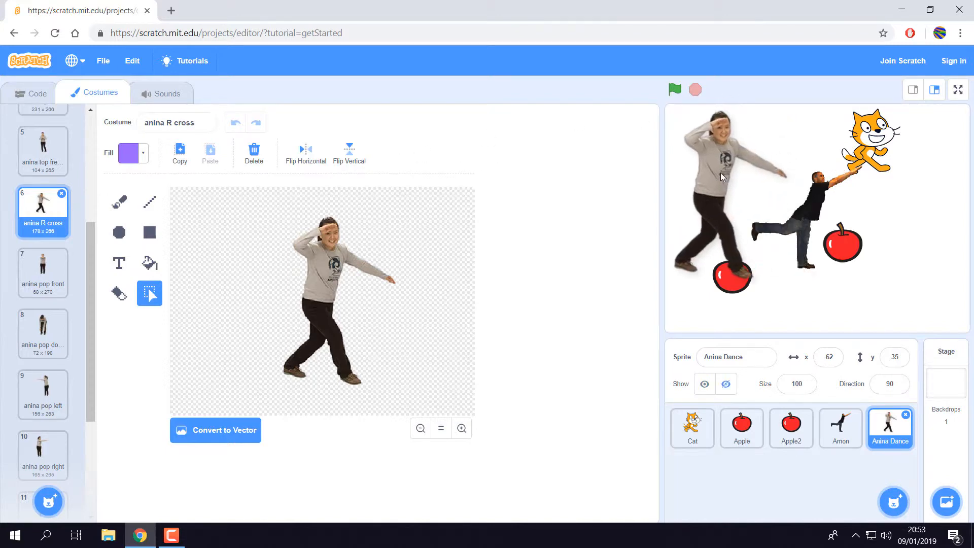
{"action": "left_click", "coordinate": [804, 386]}
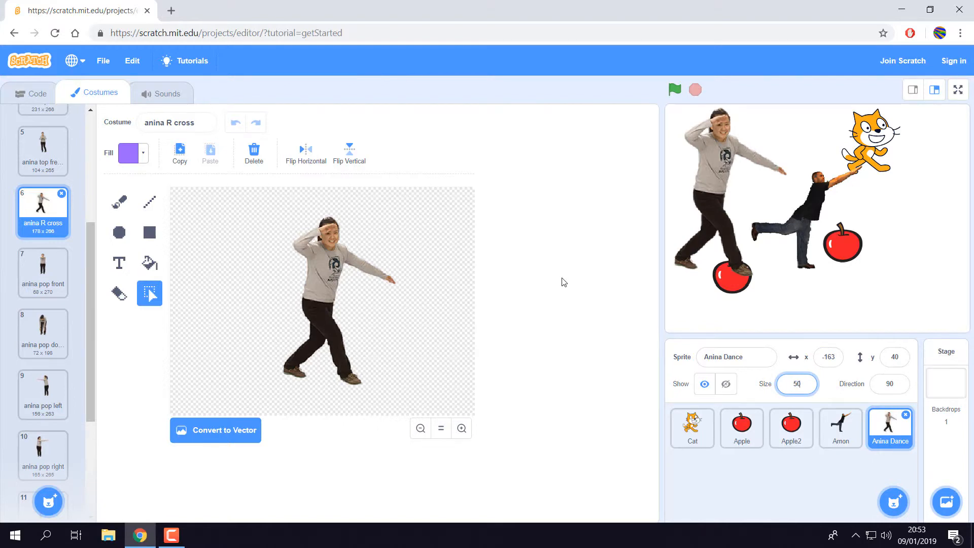
{"action": "key", "text": "Return"}
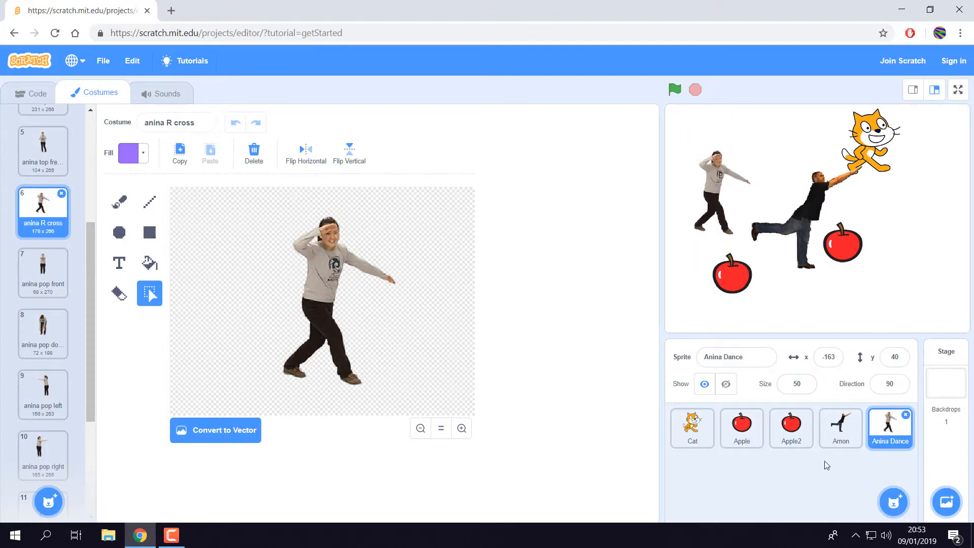
Set the Amon sprite's size to 75 and place Amon and Anina Dance side by side near the stage's upper edge
{"action": "left_click", "coordinate": [838, 431]}
{"action": "left_click", "coordinate": [806, 388]}
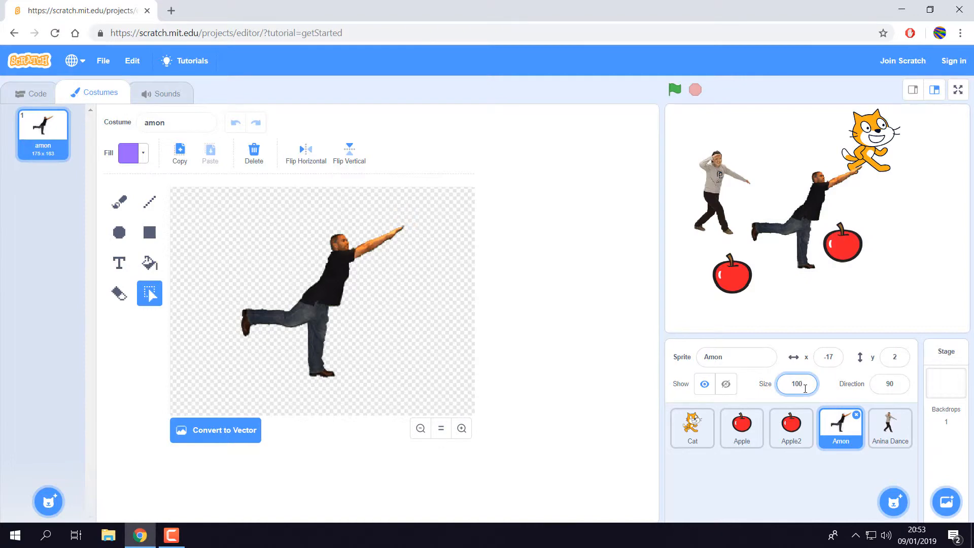
{"action": "type", "text": "75"}
{"action": "key", "text": "Return"}
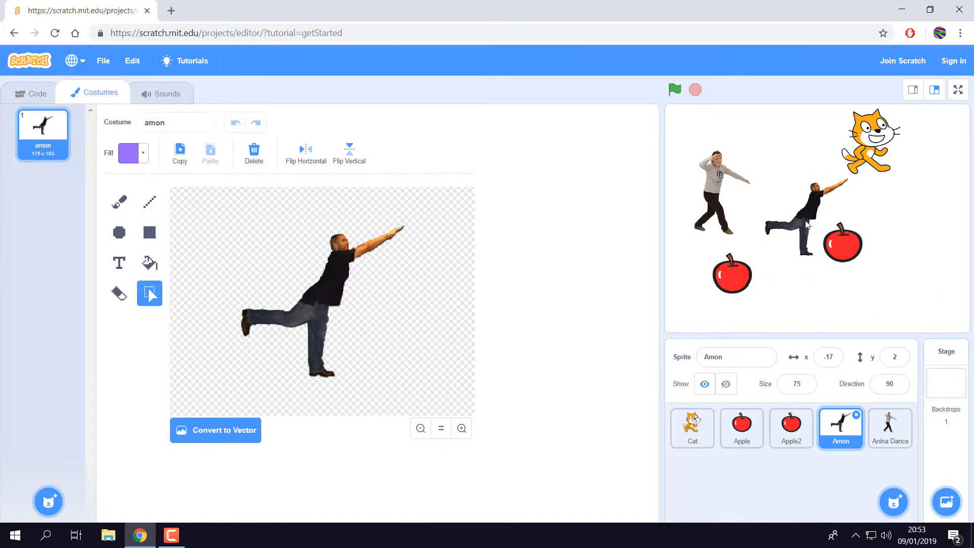
{"action": "left_click_drag", "start_coordinate": [807, 225], "coordinate": [785, 167]}
{"action": "left_click_drag", "start_coordinate": [723, 182], "coordinate": [710, 167]}
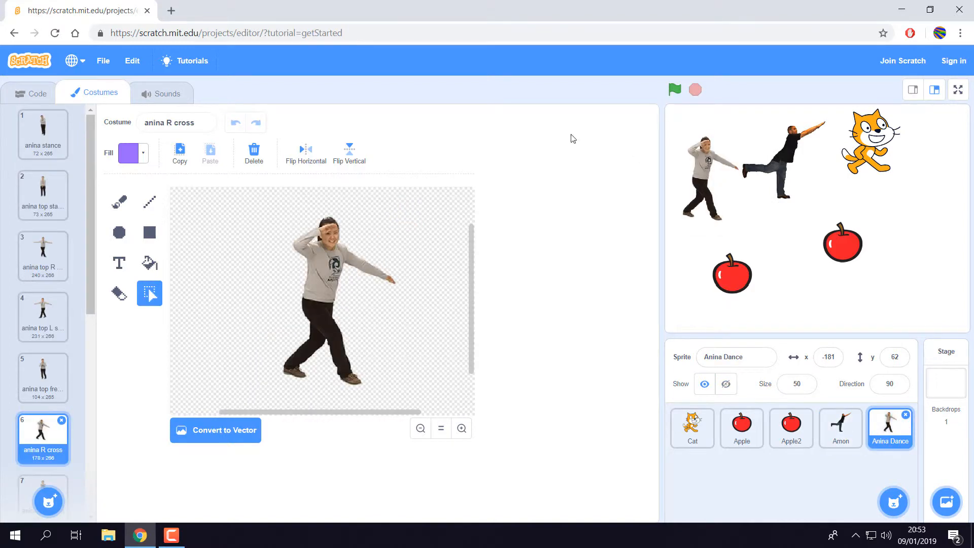
Move the Cat to about x 112, y 62, add a move 10 steps block to its code, and run it four times
{"action": "left_click", "coordinate": [35, 93]}
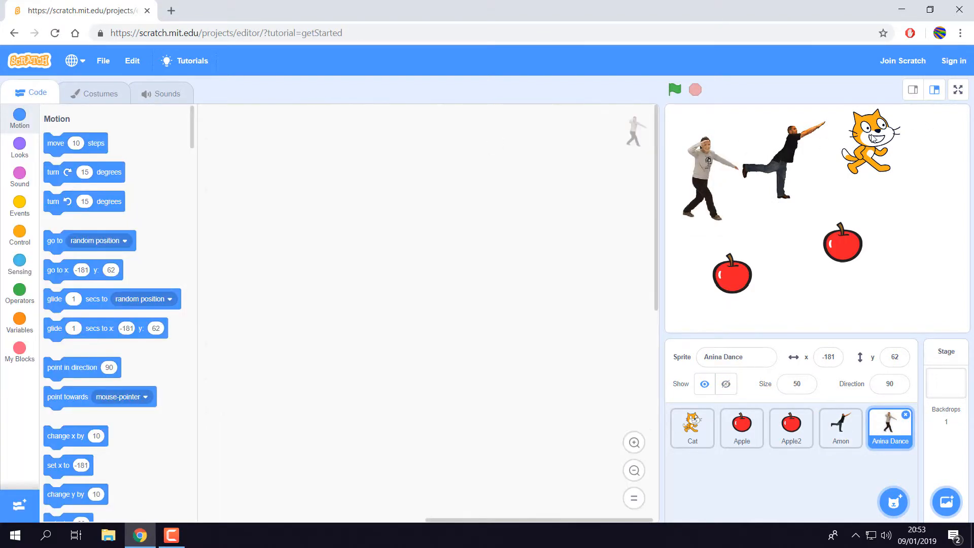
{"action": "left_click_drag", "start_coordinate": [873, 141], "coordinate": [890, 179]}
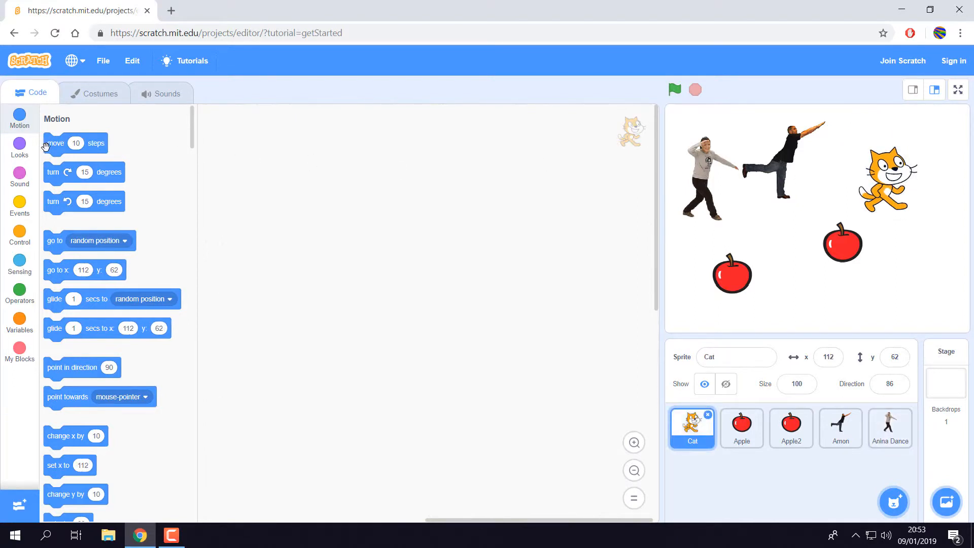
{"action": "left_click_drag", "start_coordinate": [71, 147], "coordinate": [308, 162]}
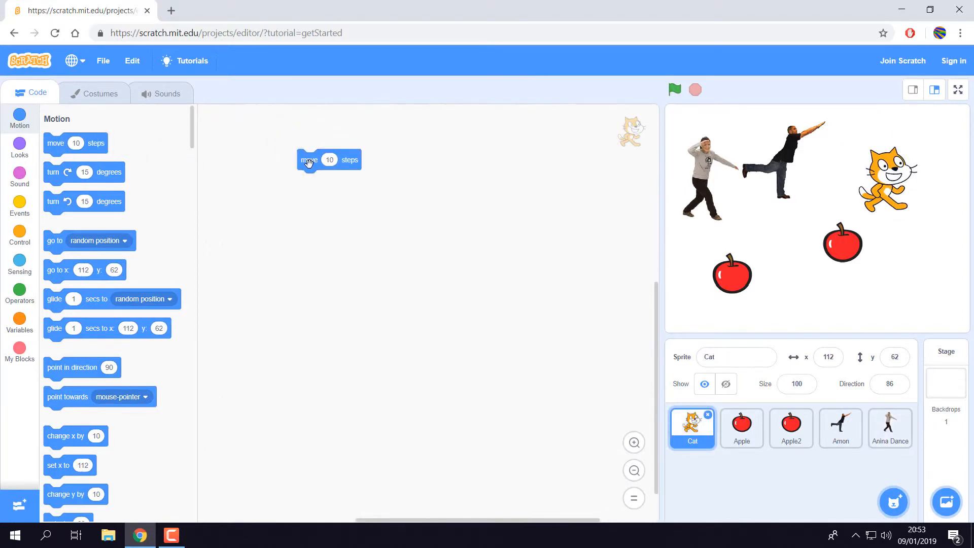
{"action": "left_click", "coordinate": [308, 164]}
{"action": "left_click", "coordinate": [308, 163]}
{"action": "left_click", "coordinate": [308, 163]}
{"action": "left_click", "coordinate": [307, 164]}
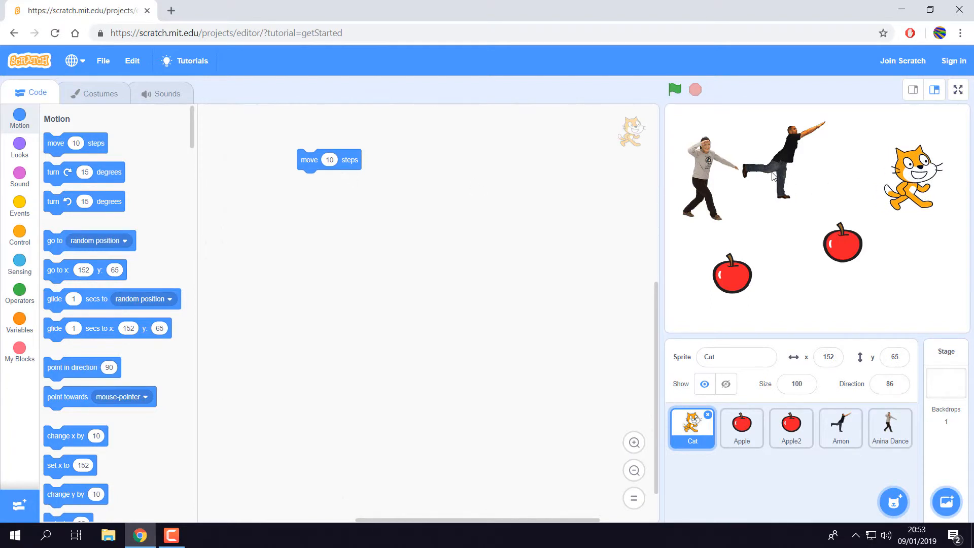
View the Amon sprite's code area and move Amon down to about x -30, y 22
{"action": "left_click", "coordinate": [841, 426]}
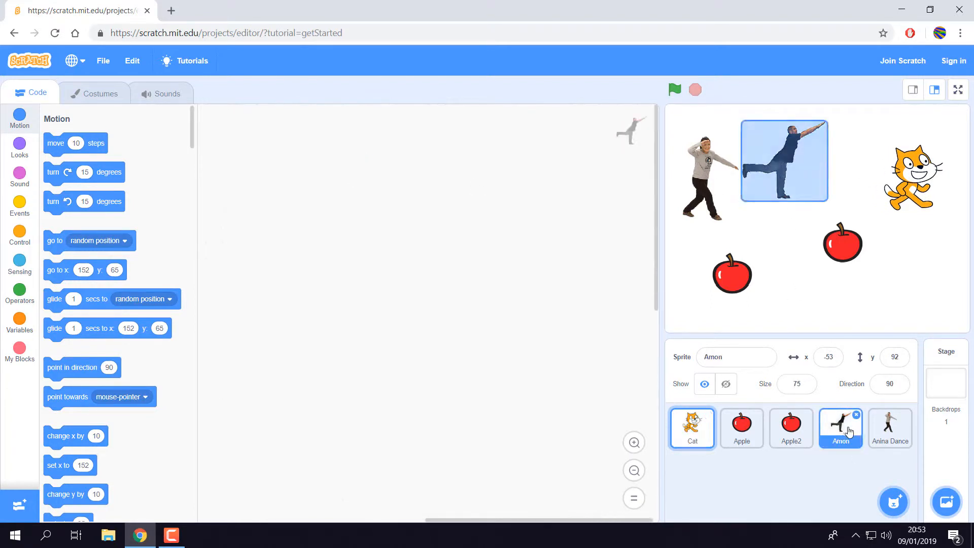
{"action": "left_click_drag", "start_coordinate": [776, 158], "coordinate": [790, 201]}
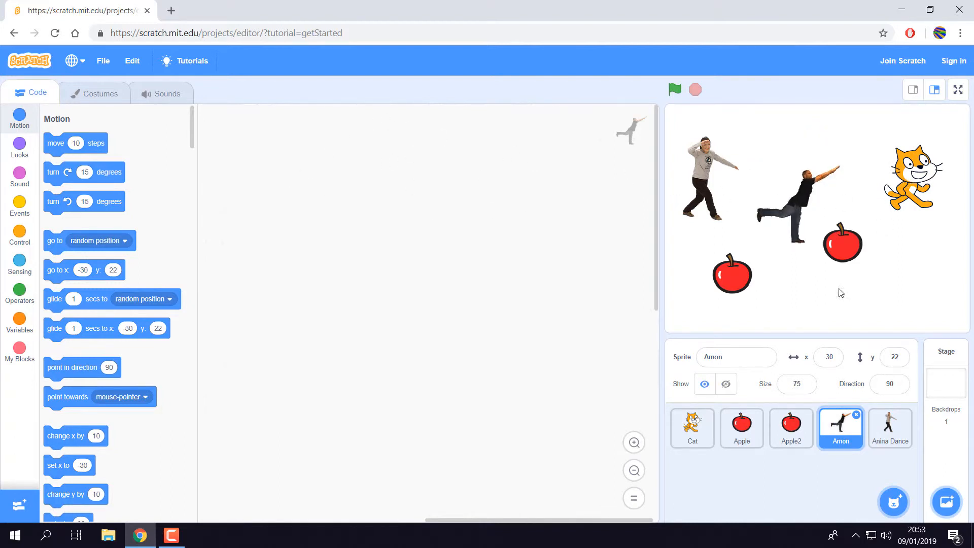
Run the Cat's move 10 steps block three more times and place the Cat beside Amon at about x 83, y 54
{"action": "left_click", "coordinate": [693, 426]}
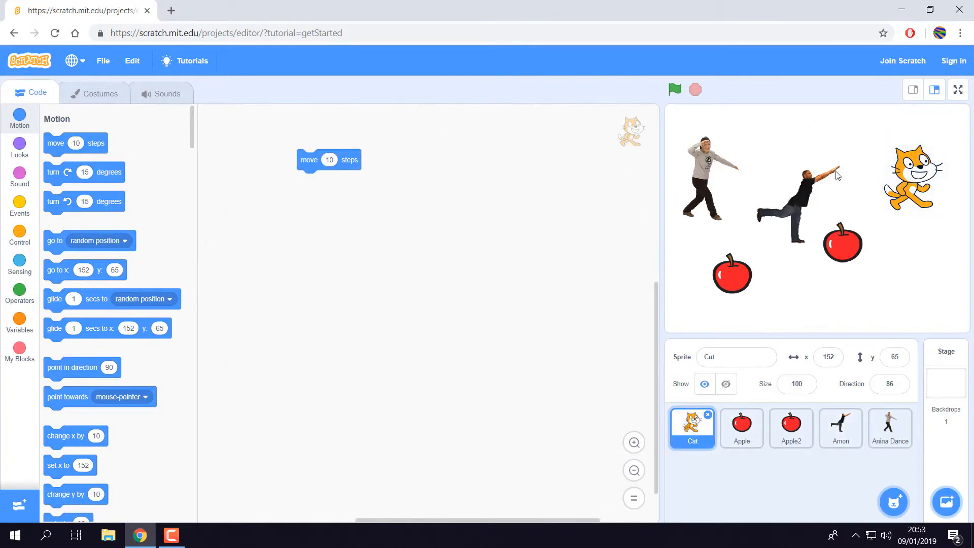
{"action": "left_click", "coordinate": [315, 159]}
{"action": "left_click", "coordinate": [316, 159]}
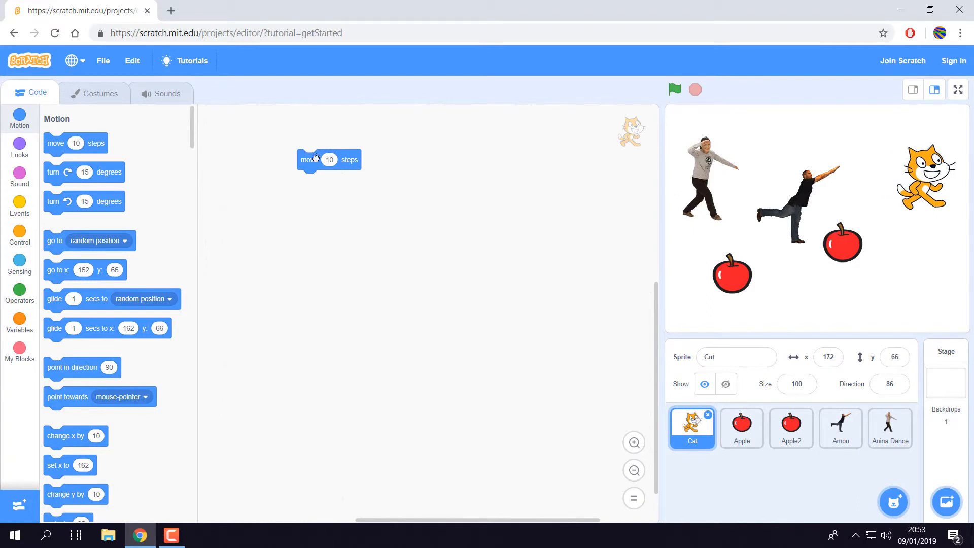
{"action": "left_click", "coordinate": [316, 160]}
{"action": "left_click_drag", "start_coordinate": [913, 194], "coordinate": [845, 188]}
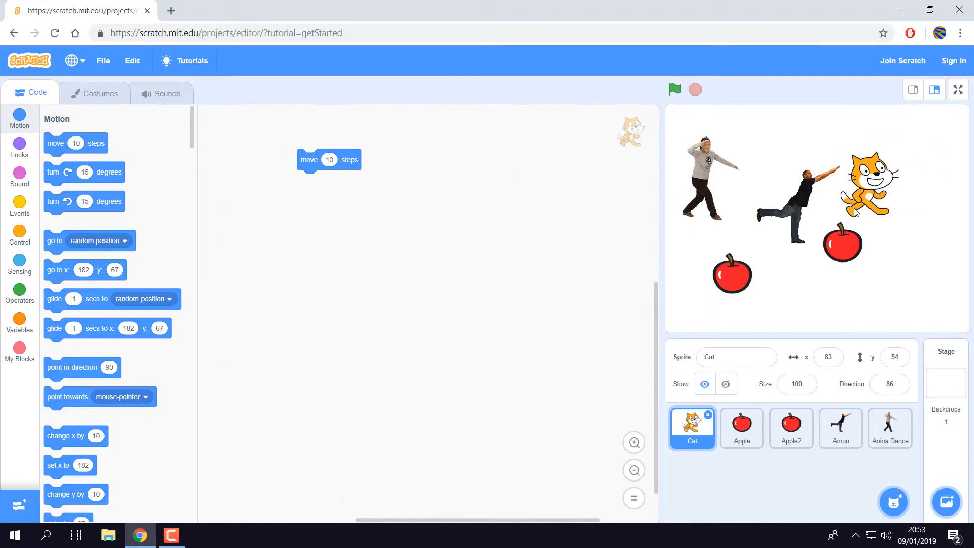
Try the clockwise turn 15 degrees block on Amon and add it to Amon's code area
{"action": "left_click", "coordinate": [834, 435]}
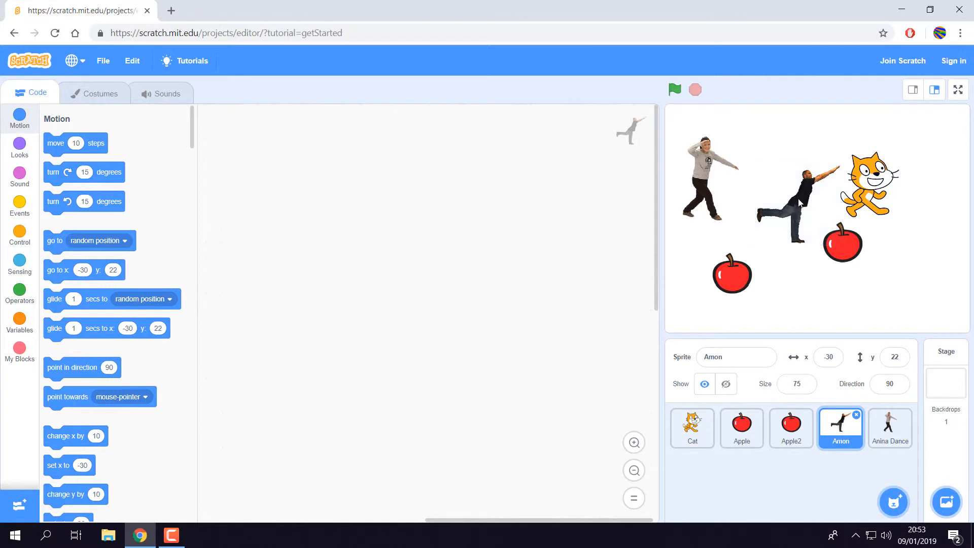
{"action": "left_click", "coordinate": [52, 179]}
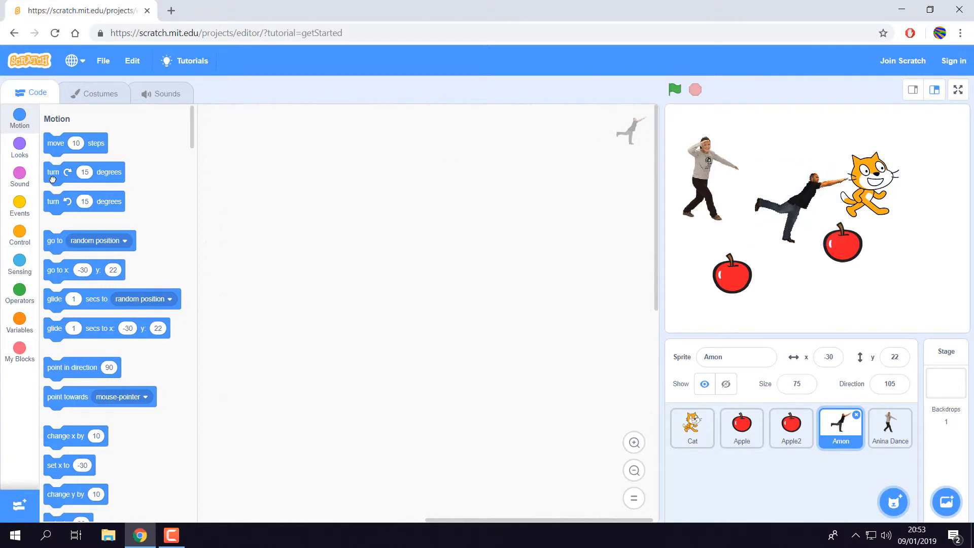
{"action": "left_click_drag", "start_coordinate": [53, 177], "coordinate": [332, 169]}
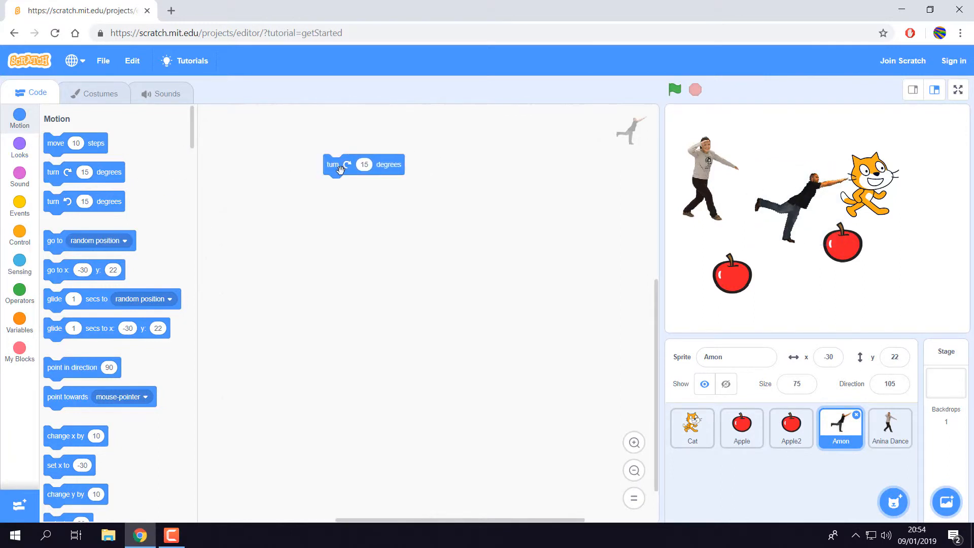
Run Amon's turn 15 degrees block repeatedly to rotate the sprite round to direction 45
{"action": "double_click", "coordinate": [340, 168]}
{"action": "left_click", "coordinate": [340, 168]}
{"action": "left_click", "coordinate": [340, 169]}
{"action": "left_click", "coordinate": [340, 169]}
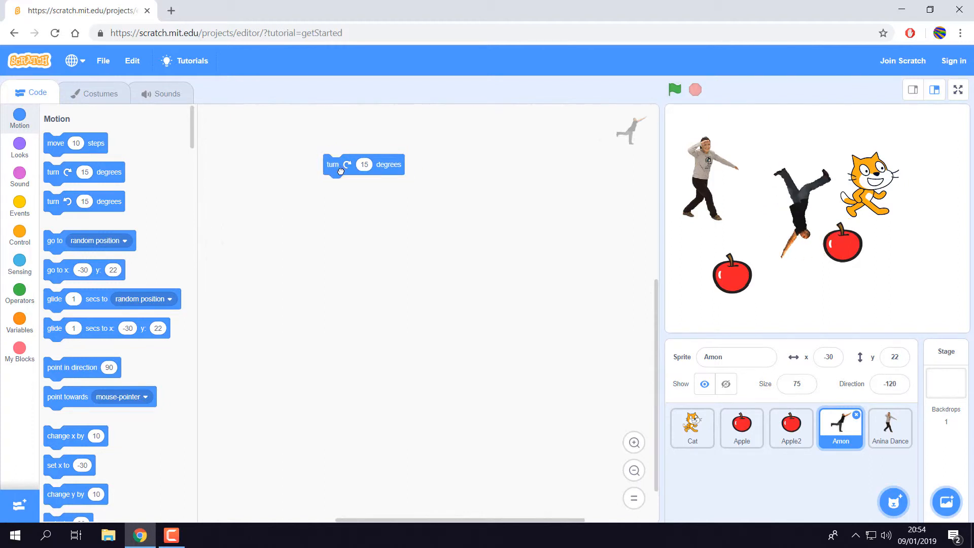
{"action": "left_click", "coordinate": [340, 169]}
{"action": "left_click", "coordinate": [340, 169]}
{"action": "left_click", "coordinate": [340, 169]}
{"action": "left_click", "coordinate": [340, 169]}
{"action": "left_click", "coordinate": [340, 169]}
{"action": "left_click", "coordinate": [340, 169]}
{"action": "left_click", "coordinate": [339, 169]}
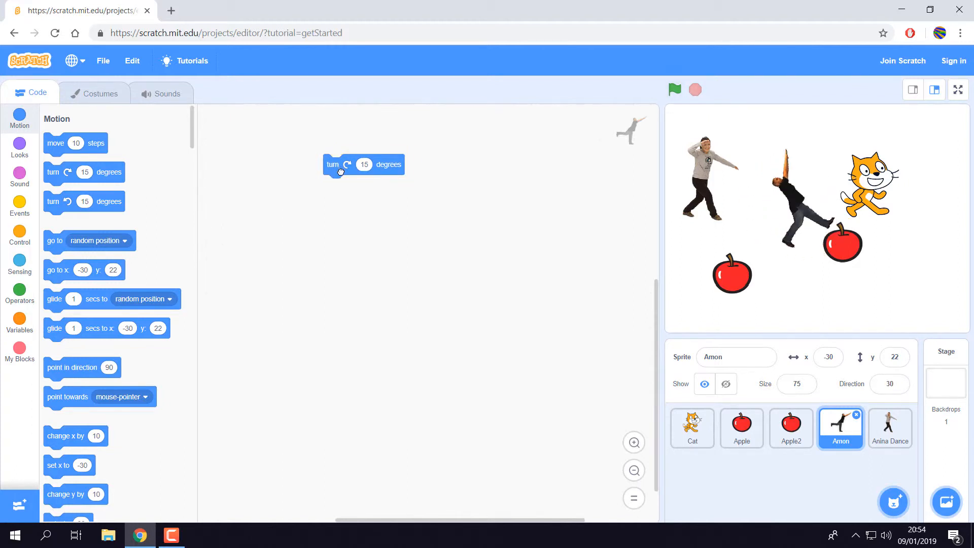
{"action": "left_click", "coordinate": [340, 168]}
{"action": "left_click", "coordinate": [339, 169]}
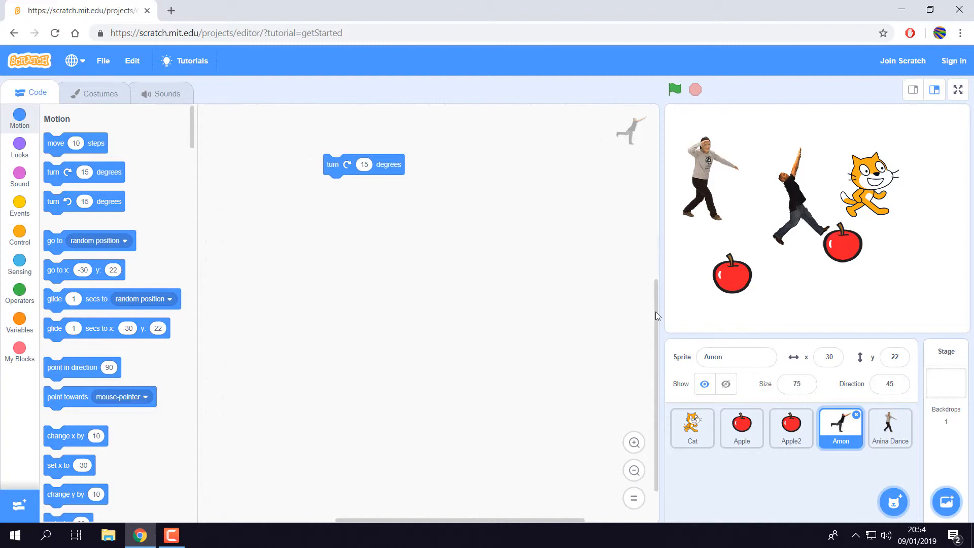
Upload KOFFBOJ.png from the Art for Scratch folder as a new sprite and place it at about x -111, y -24
{"action": "mouse_move", "coordinate": [893, 502]}
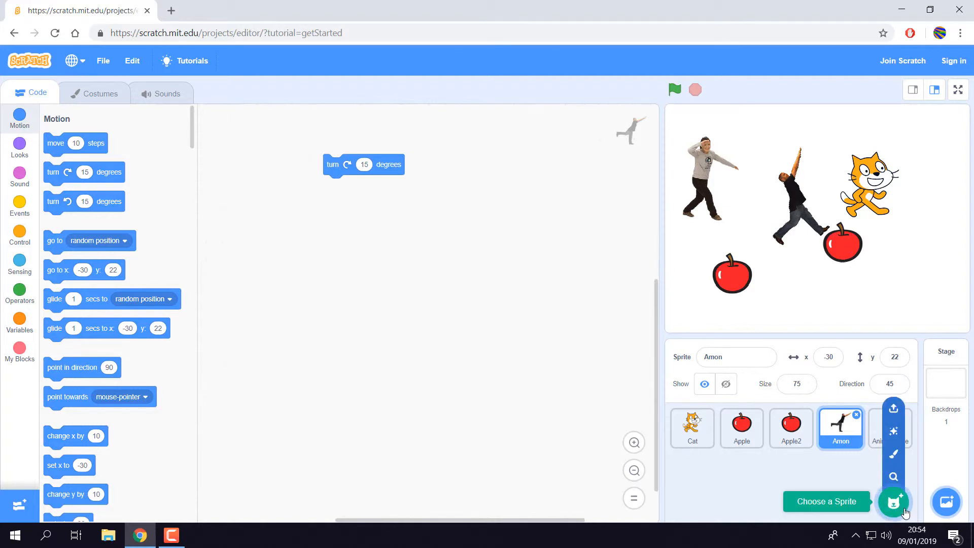
{"action": "left_click", "coordinate": [894, 408]}
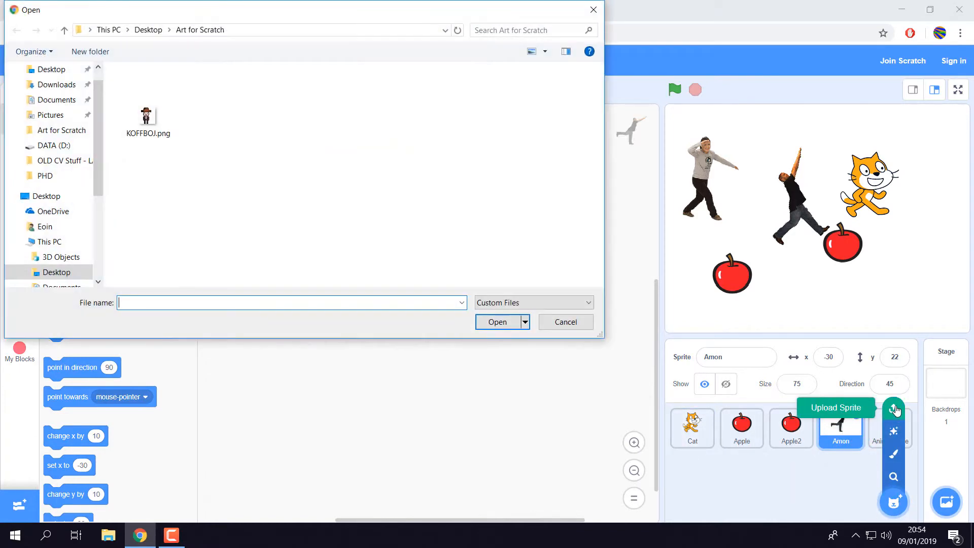
{"action": "left_click", "coordinate": [150, 119]}
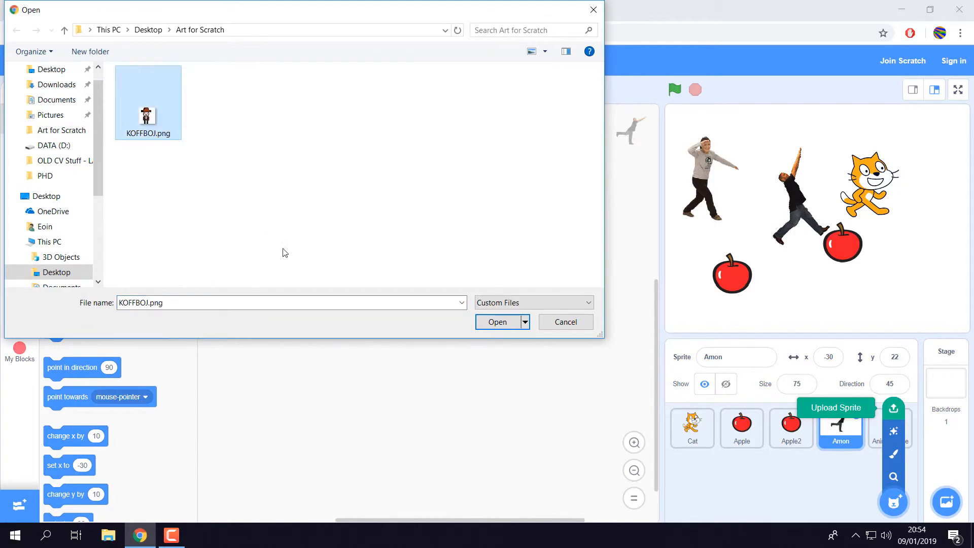
{"action": "left_click", "coordinate": [488, 323]}
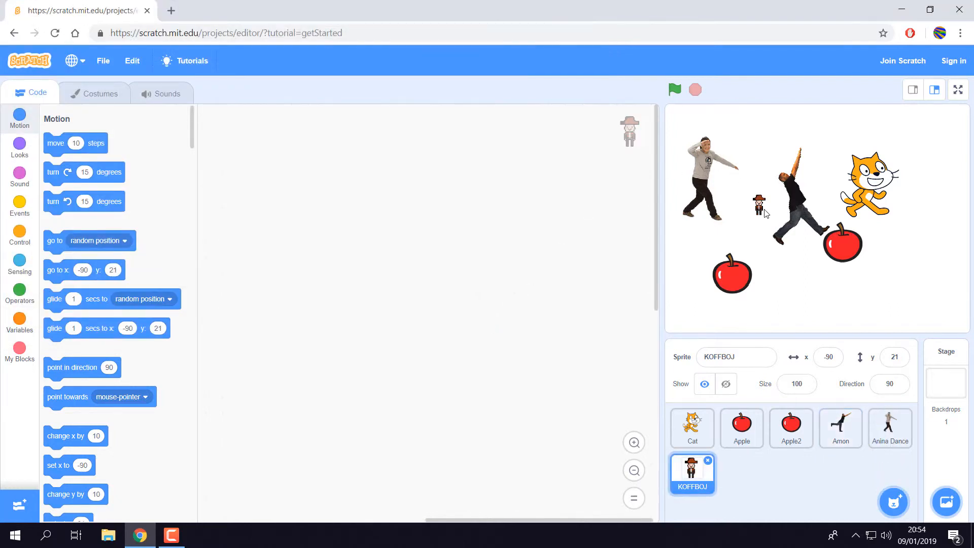
{"action": "left_click_drag", "start_coordinate": [763, 212], "coordinate": [749, 240]}
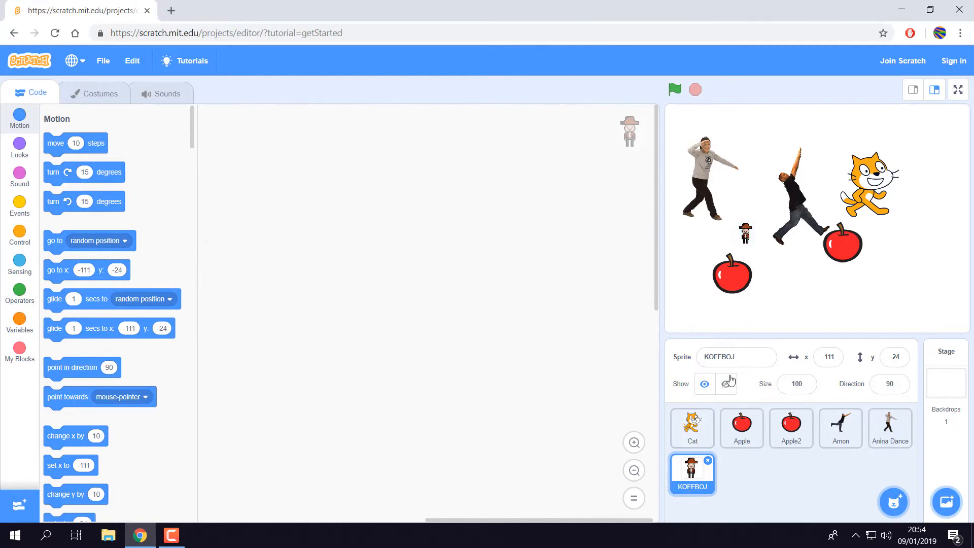
Rename the uploaded sprite to cowboy
{"action": "left_click", "coordinate": [724, 357]}
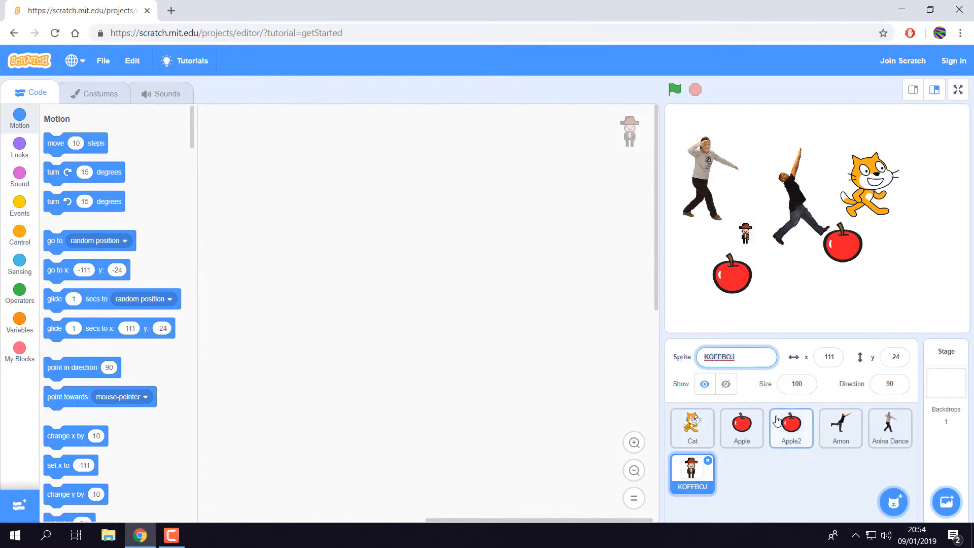
{"action": "type", "text": "cowboy"}
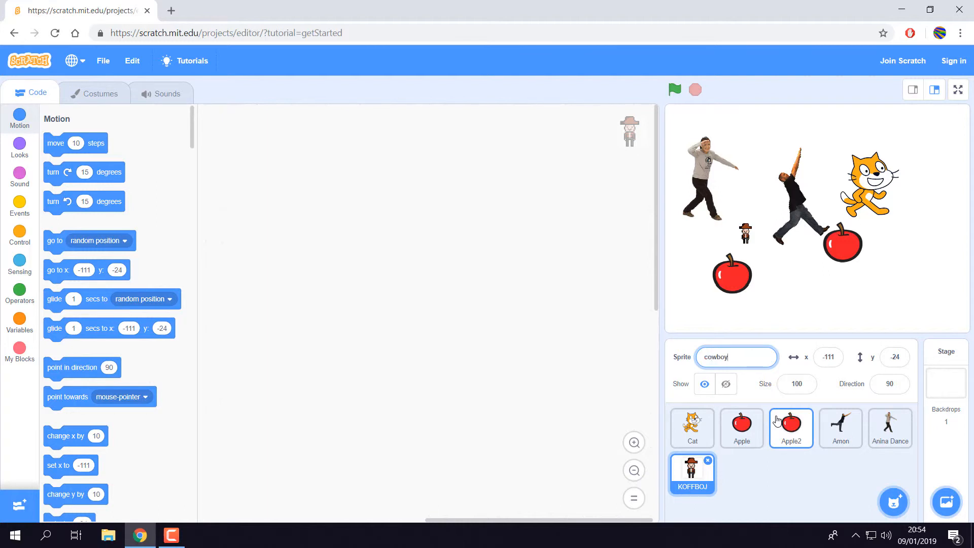
{"action": "key", "text": "Return"}
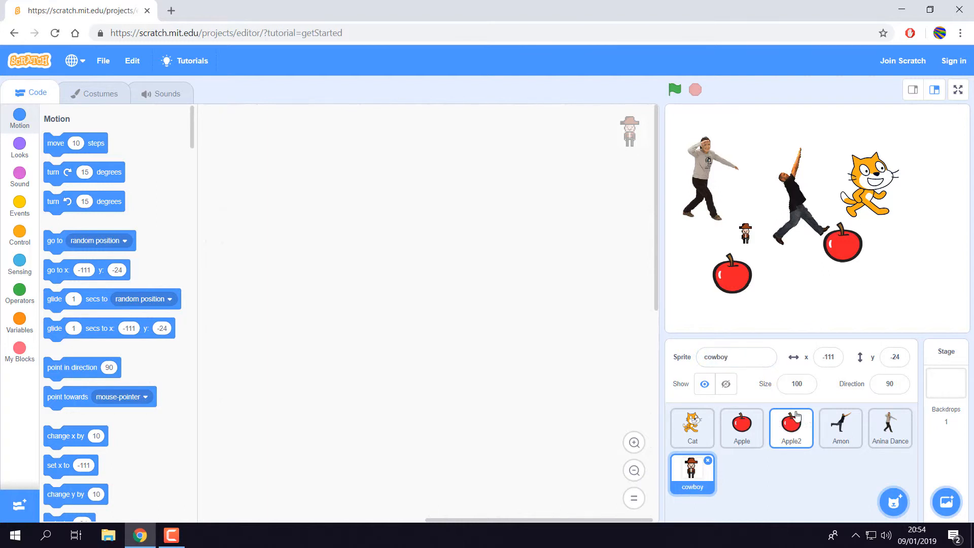
Set the cowboy sprite's size to 200 and move it to about x -103, y 131
{"action": "left_click", "coordinate": [807, 390]}
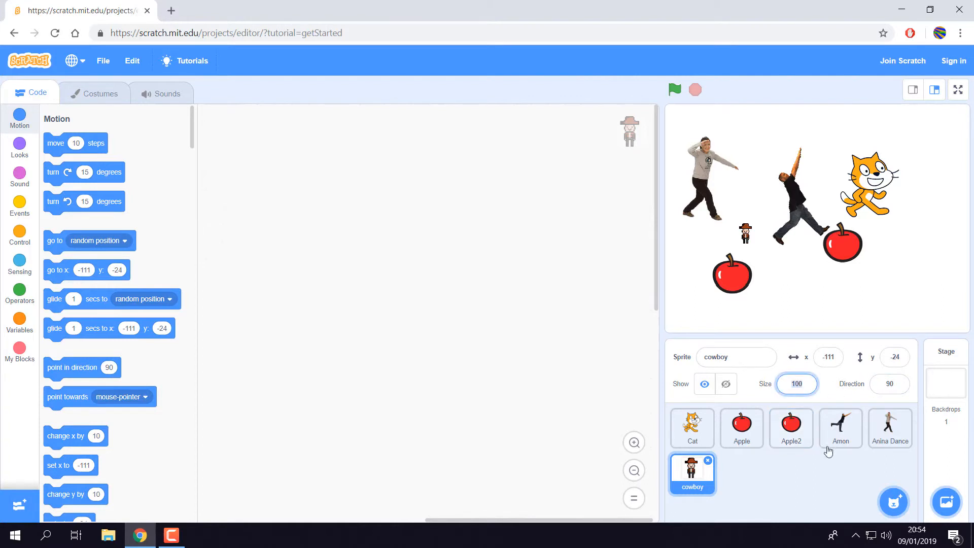
{"action": "type", "text": "200"}
{"action": "key", "text": "Return"}
{"action": "left_click_drag", "start_coordinate": [754, 229], "coordinate": [759, 130]}
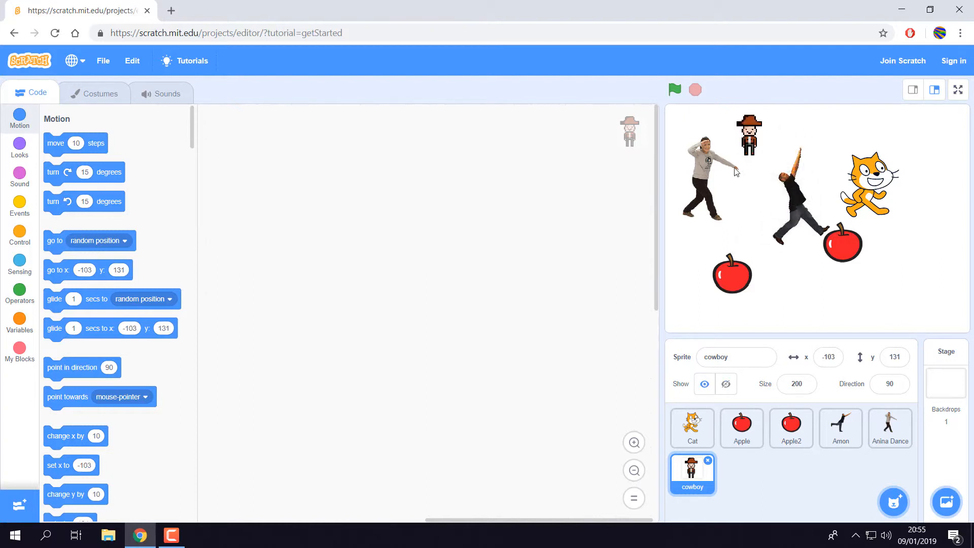
Shift Amon slightly left and move the Apple beneath the Cat to about x 115, y -82
{"action": "left_click_drag", "start_coordinate": [802, 203], "coordinate": [789, 208]}
{"action": "left_click_drag", "start_coordinate": [846, 260], "coordinate": [894, 290]}
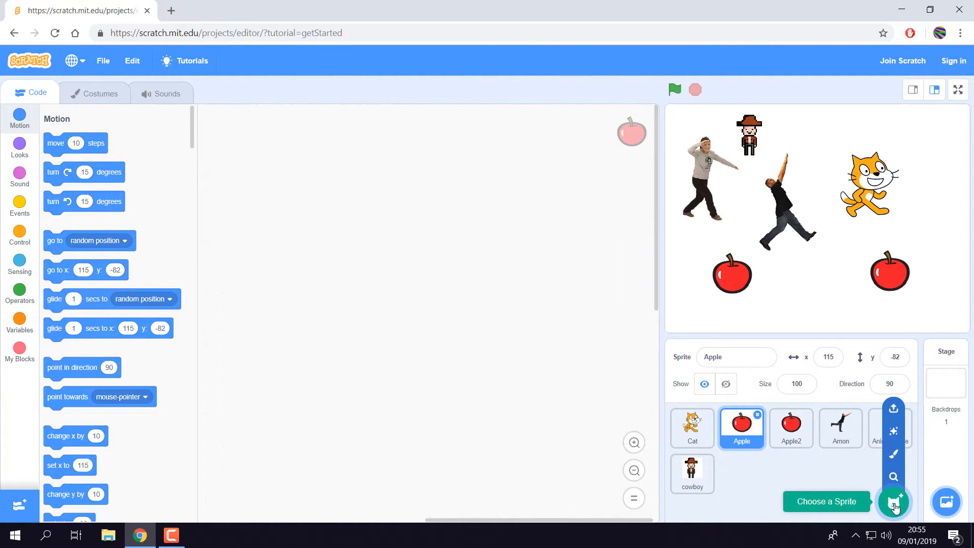
Paint a new sprite with a closed freehand brush outline in purple, size 10, and fill its inside with the same purple
{"action": "left_click", "coordinate": [890, 456]}
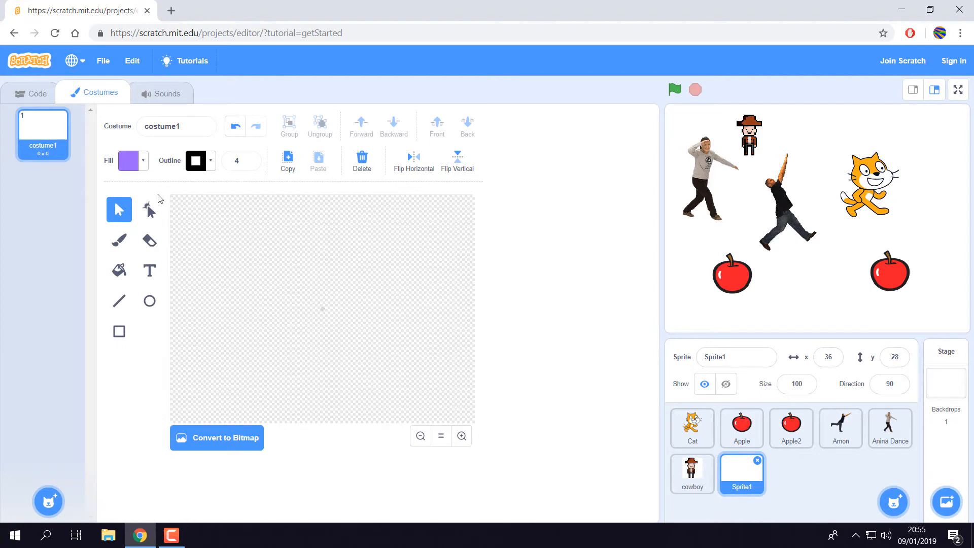
{"action": "left_click", "coordinate": [122, 242]}
{"action": "mouse_move", "coordinate": [342, 285]}
{"action": "left_mouse_down"}
{"action": "mouse_move", "coordinate": [296, 261]}
{"action": "mouse_move", "coordinate": [343, 359]}
{"action": "mouse_move", "coordinate": [339, 284]}
{"action": "left_mouse_up"}
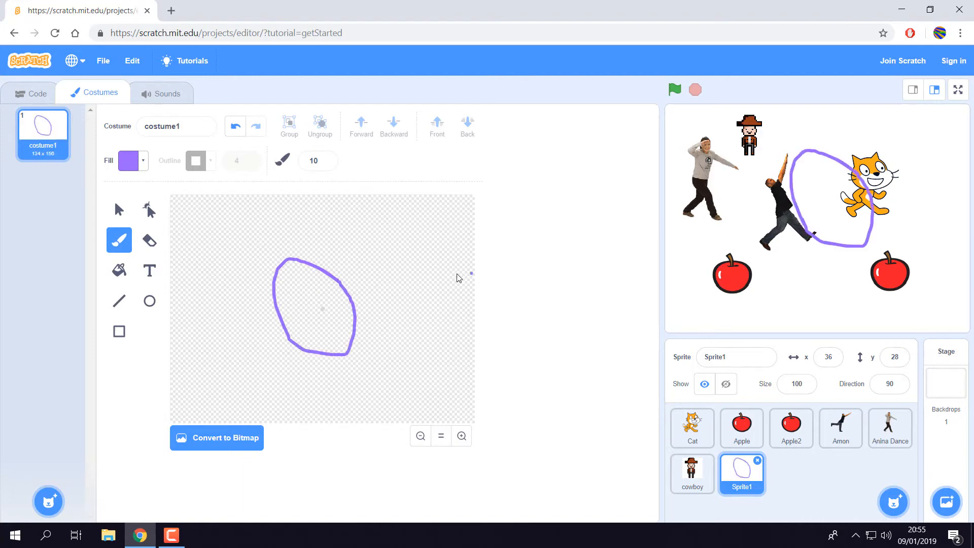
{"action": "left_click", "coordinate": [125, 279]}
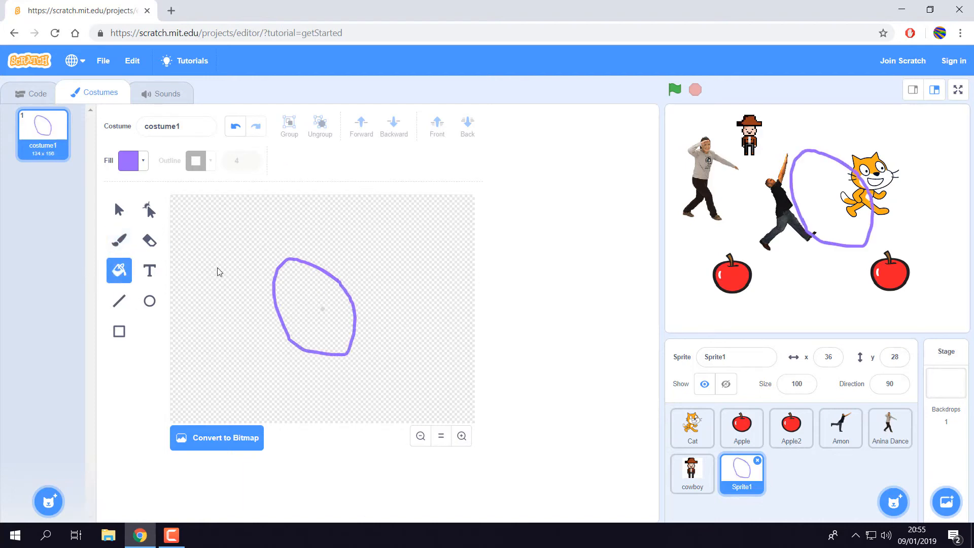
{"action": "left_click", "coordinate": [307, 290]}
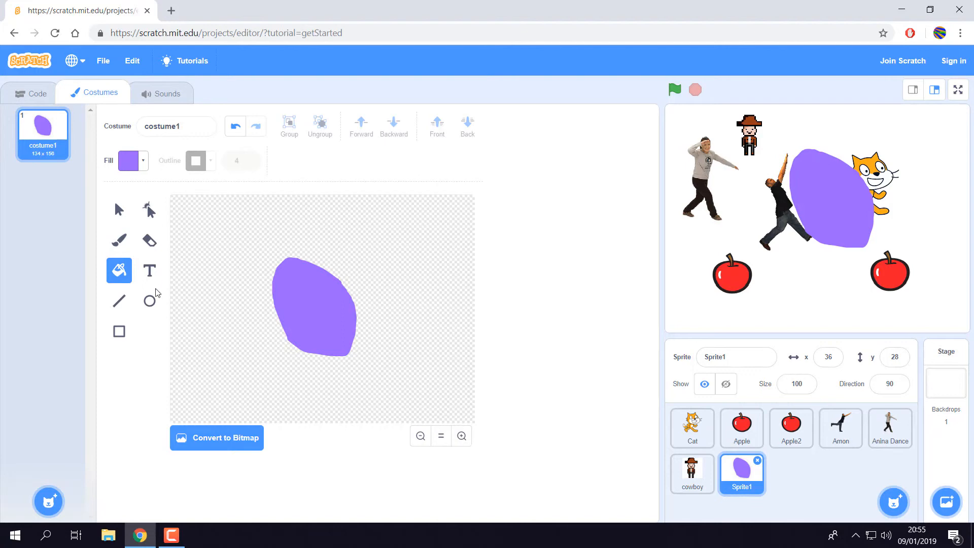
Draw a wide, flat ellipse with a black outline of width 4 across the upper part of the purple shape
{"action": "left_click", "coordinate": [149, 303]}
{"action": "left_click_drag", "start_coordinate": [287, 257], "coordinate": [371, 289]}
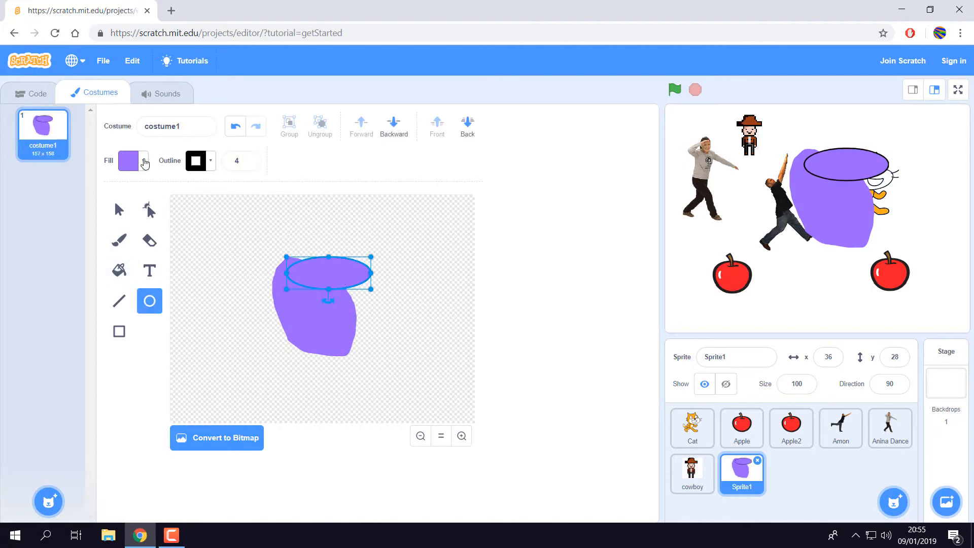
Recolour the ellipse's fill to color 17, saturation 57 and brightness 67, and replace it with no fill
{"action": "left_click", "coordinate": [143, 161]}
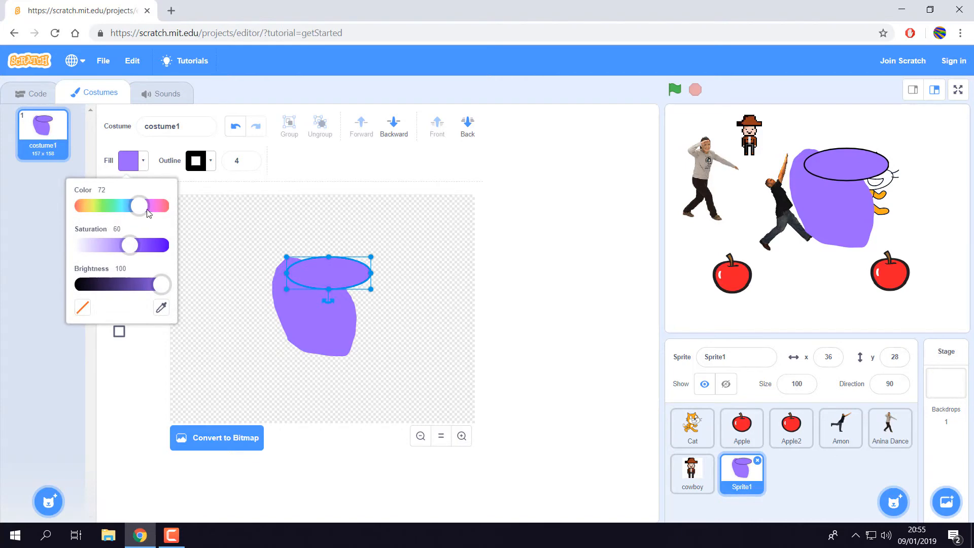
{"action": "left_click_drag", "start_coordinate": [146, 210], "coordinate": [95, 206]}
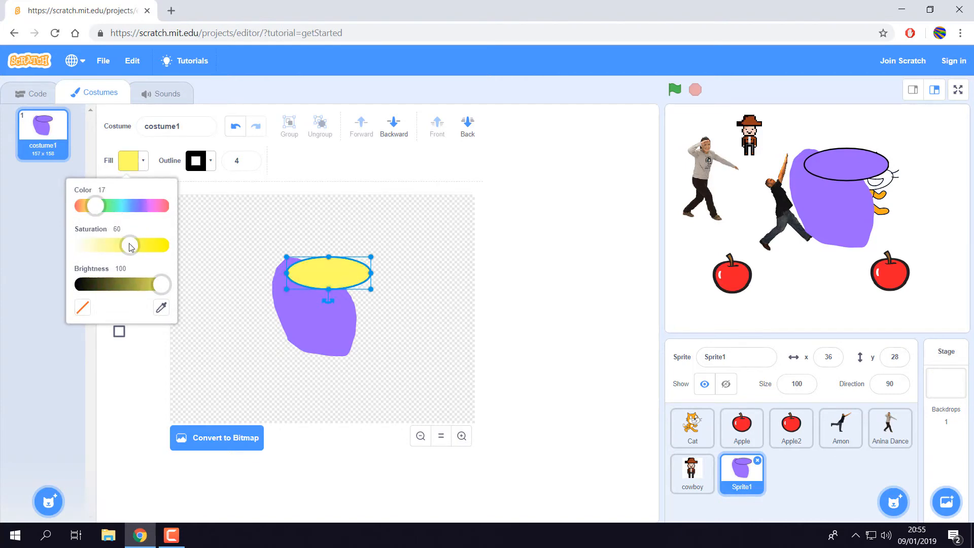
{"action": "mouse_move", "coordinate": [130, 245]}
{"action": "left_mouse_down"}
{"action": "mouse_move", "coordinate": [86, 246]}
{"action": "mouse_move", "coordinate": [131, 255]}
{"action": "left_mouse_up"}
{"action": "left_click_drag", "start_coordinate": [162, 299], "coordinate": [140, 292]}
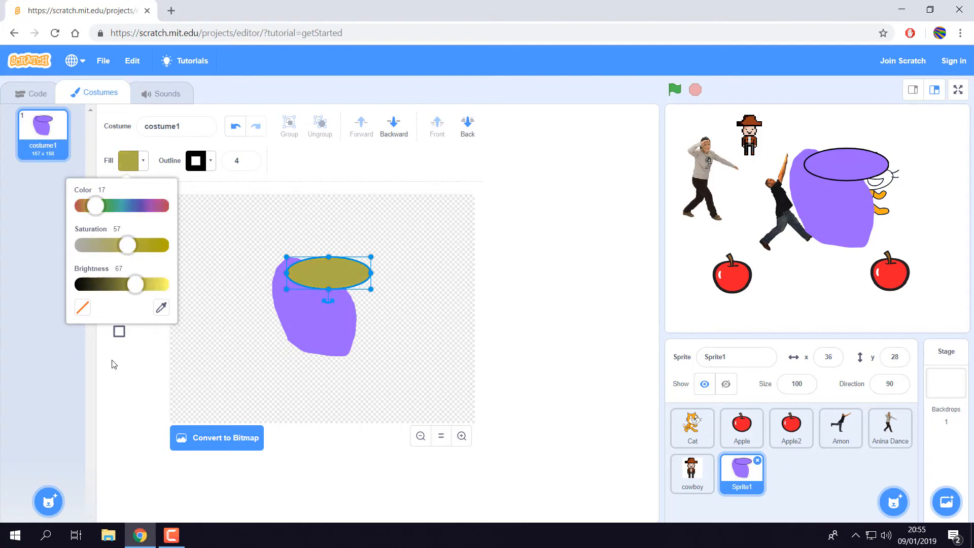
{"action": "left_click", "coordinate": [83, 308]}
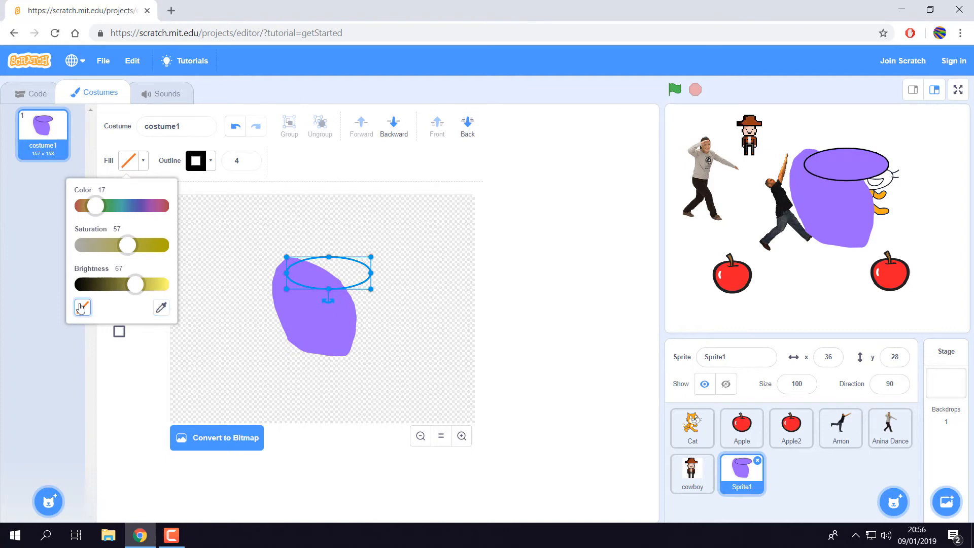
{"action": "left_click", "coordinate": [227, 350]}
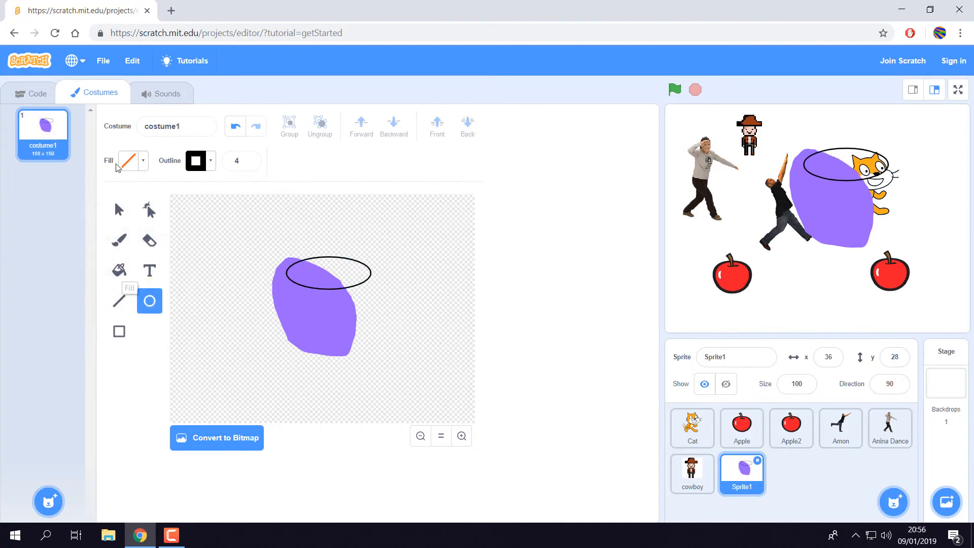
Choose a saturated blue fill colour and fill the ellipse with it
{"action": "left_click", "coordinate": [128, 161]}
{"action": "left_click", "coordinate": [130, 208]}
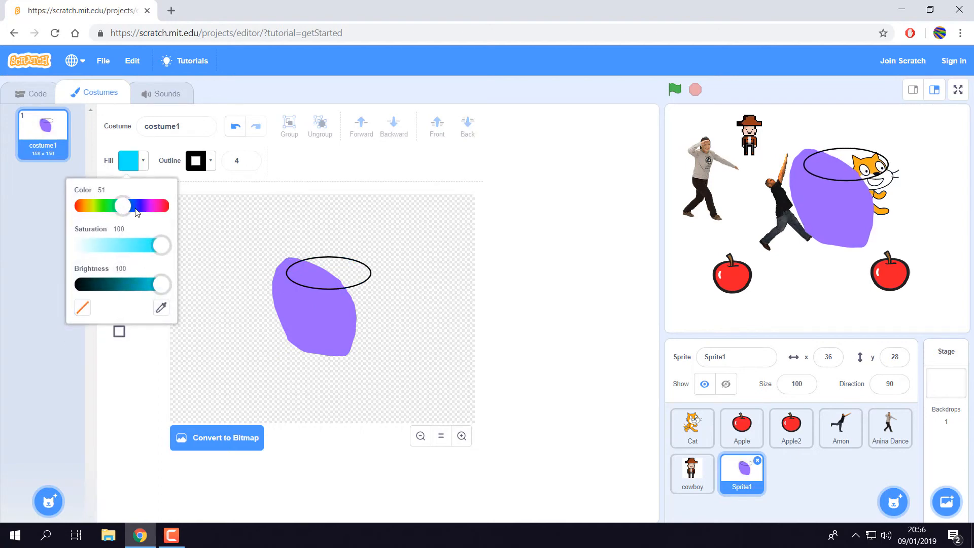
{"action": "left_click", "coordinate": [137, 208]}
{"action": "left_click", "coordinate": [176, 391]}
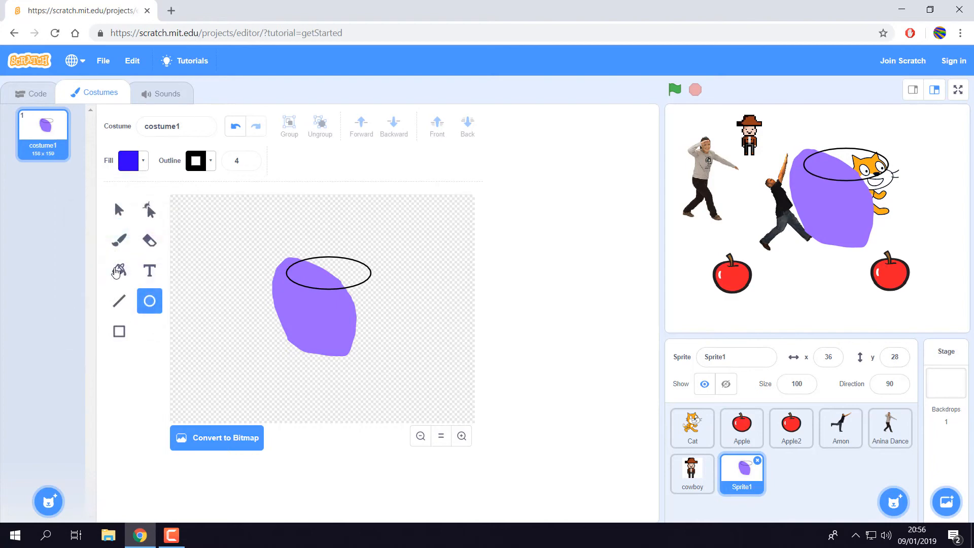
{"action": "left_click", "coordinate": [117, 272]}
{"action": "left_click", "coordinate": [309, 271]}
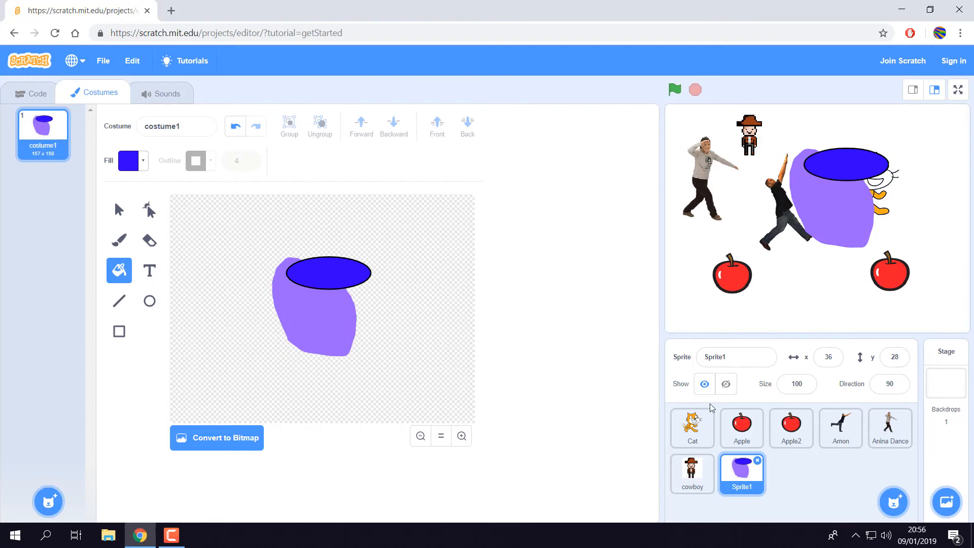
{"action": "mouse_move", "coordinate": [894, 502]}
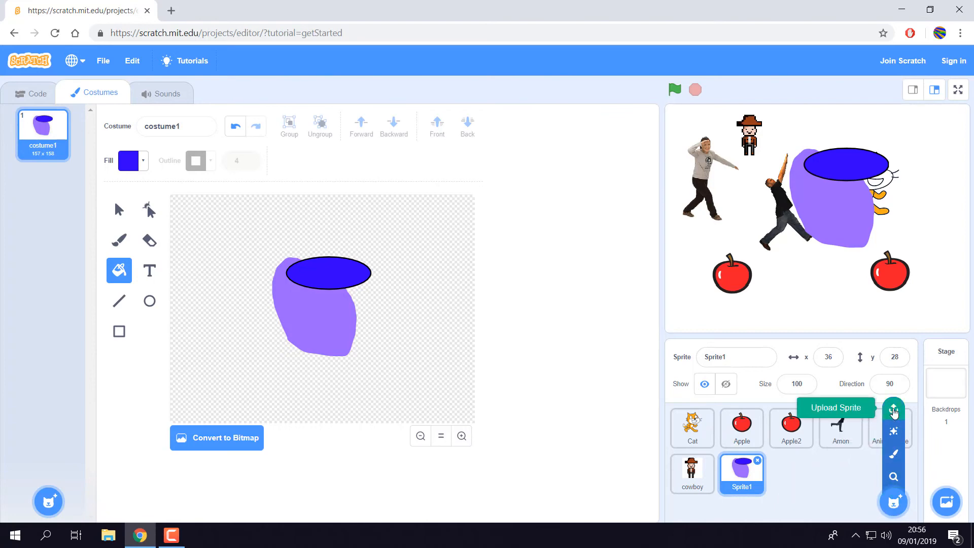